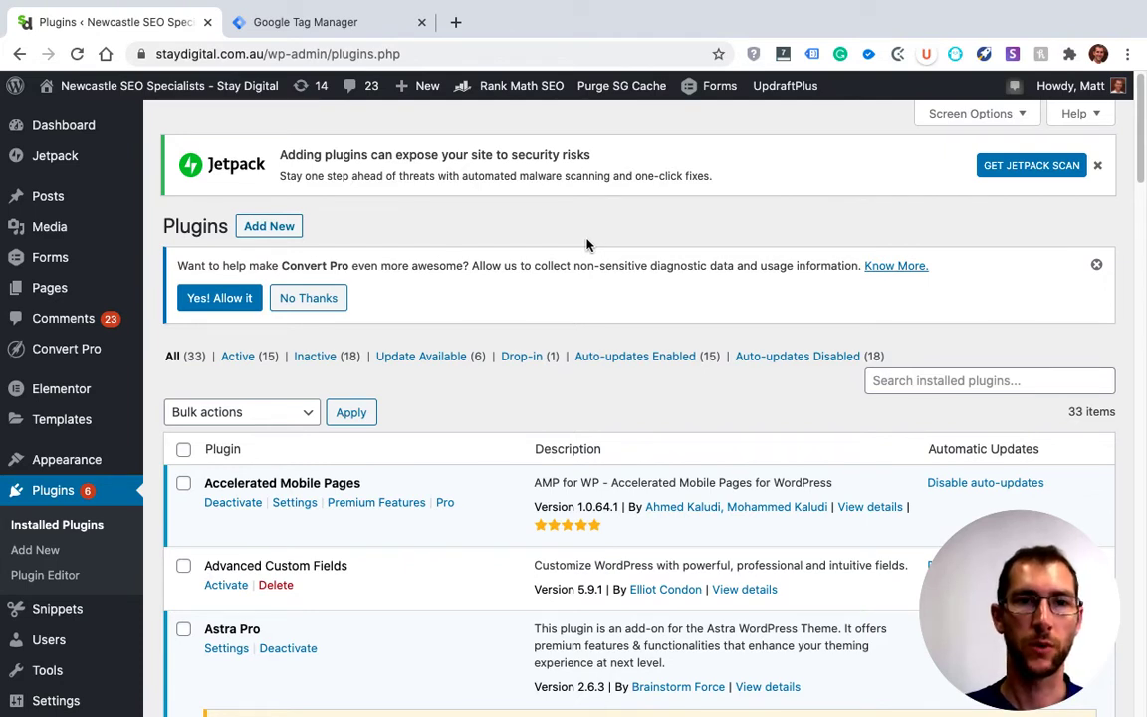
# Search the plugin directory for "header and footer" and locate the Head, Footer and Post Injections plugin
pyautogui.click(252, 230)
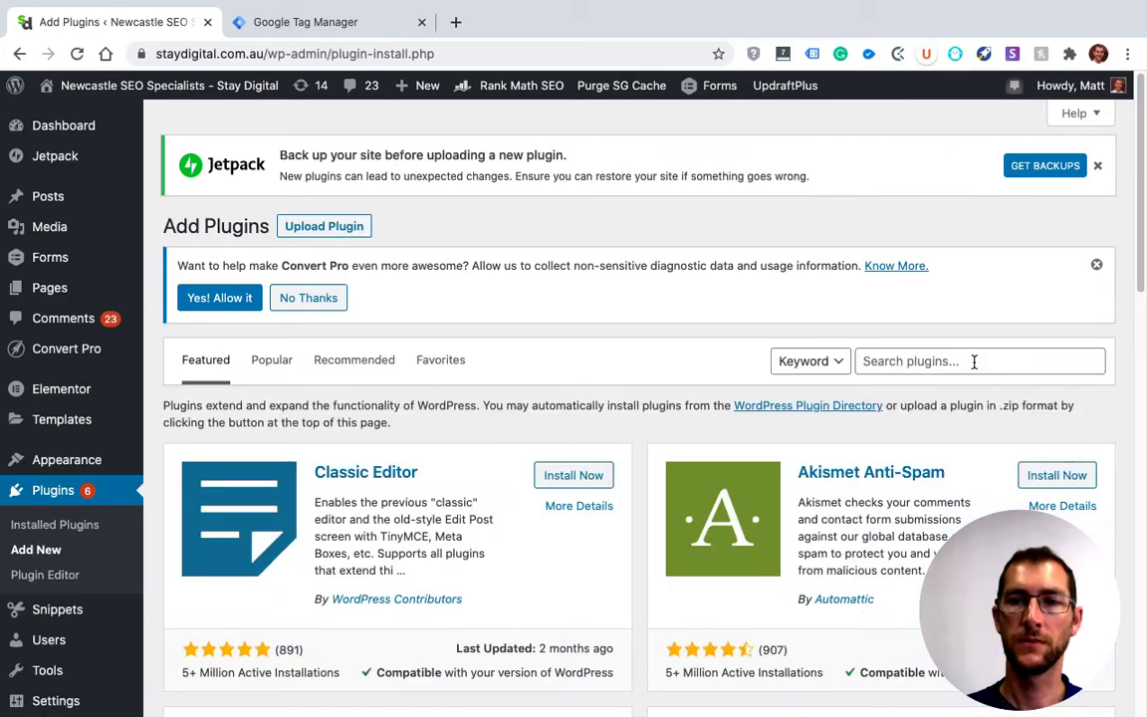
pyautogui.click(973, 361)
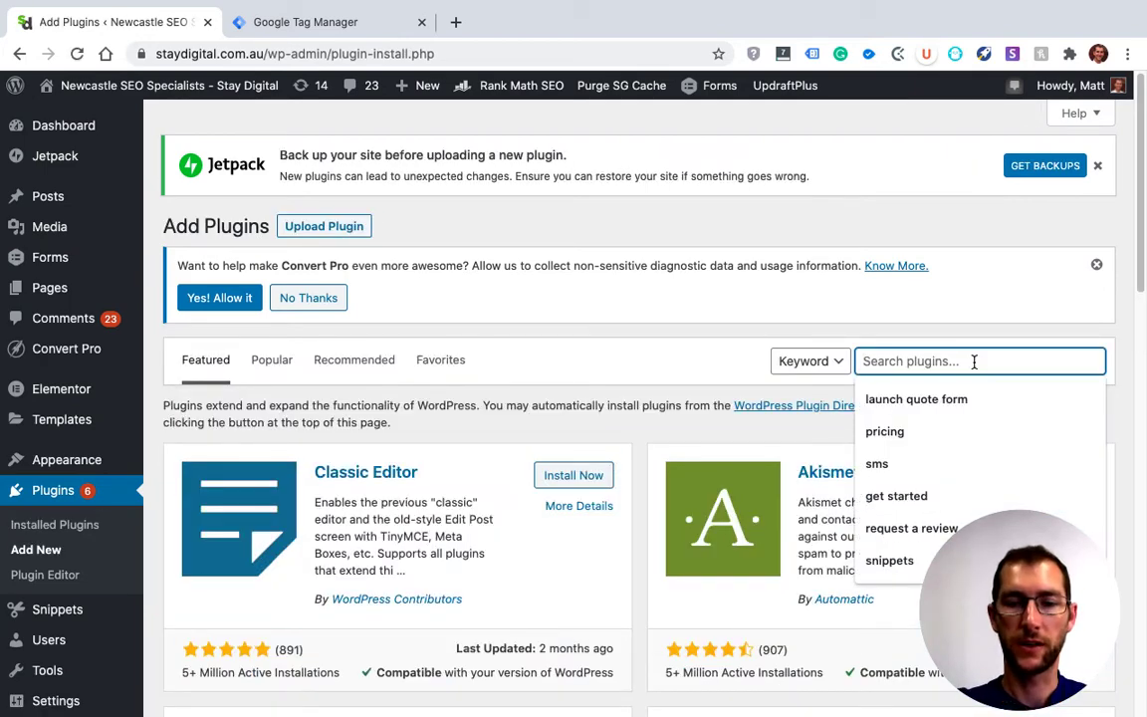
pyautogui.write('header')
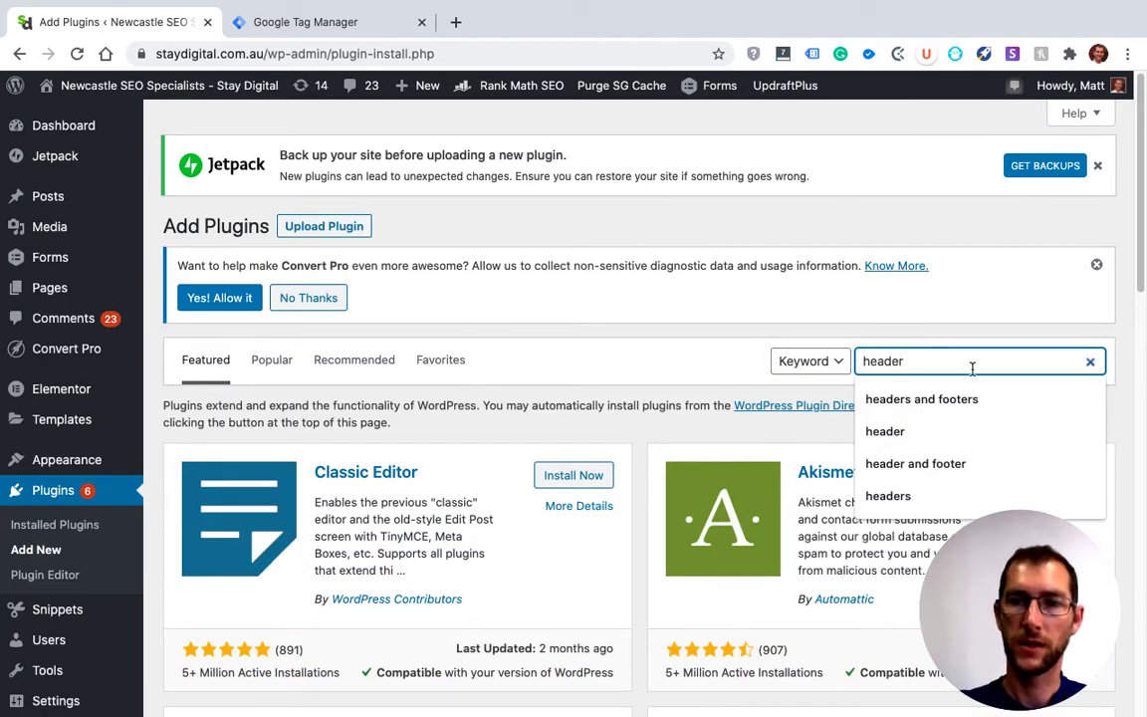
pyautogui.press('Return')
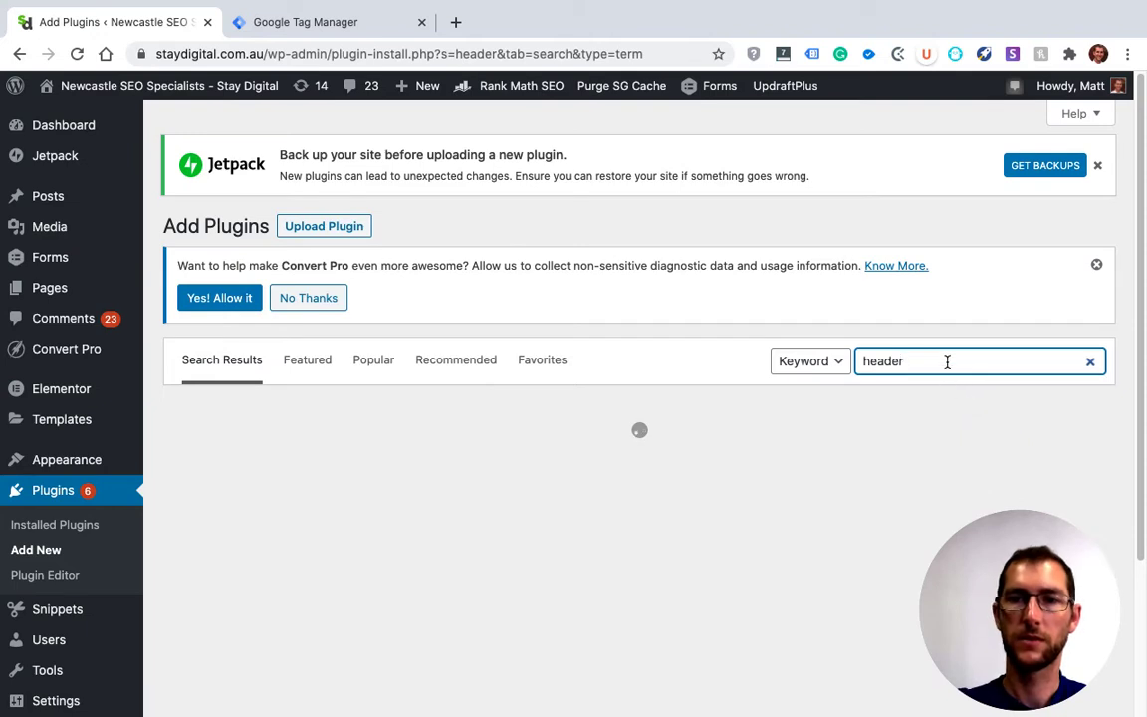
pyautogui.write('and footer')
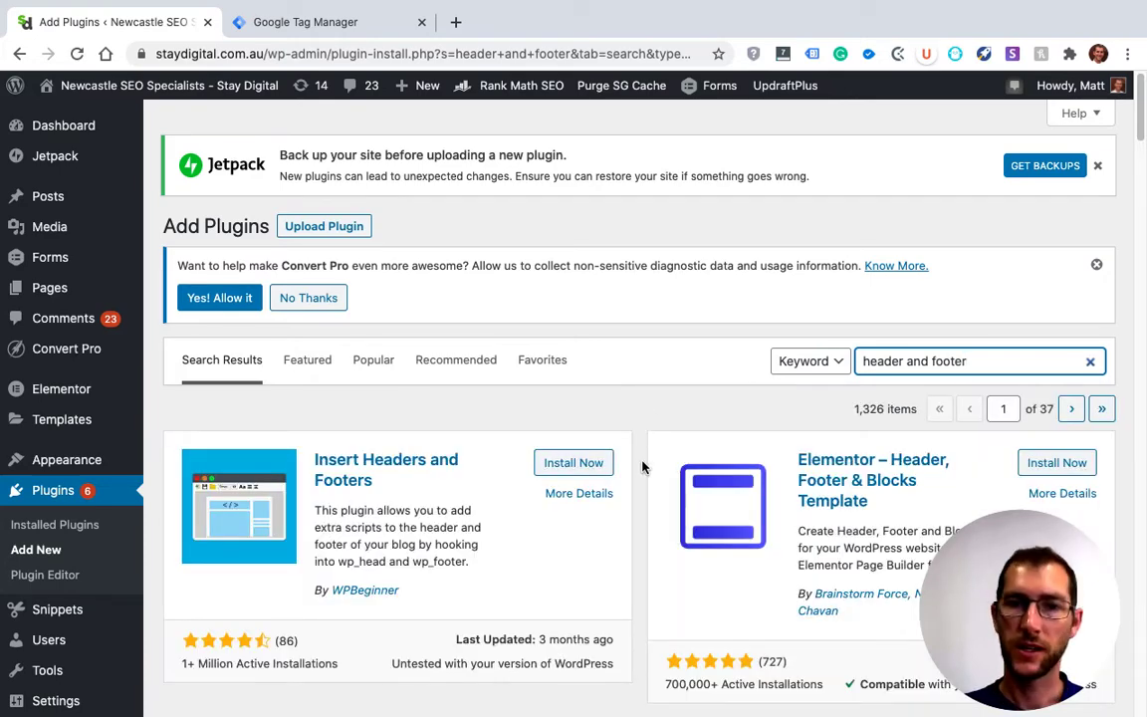
pyautogui.scroll(-1, 642, 466)
pyautogui.scroll(-1, 642, 466)
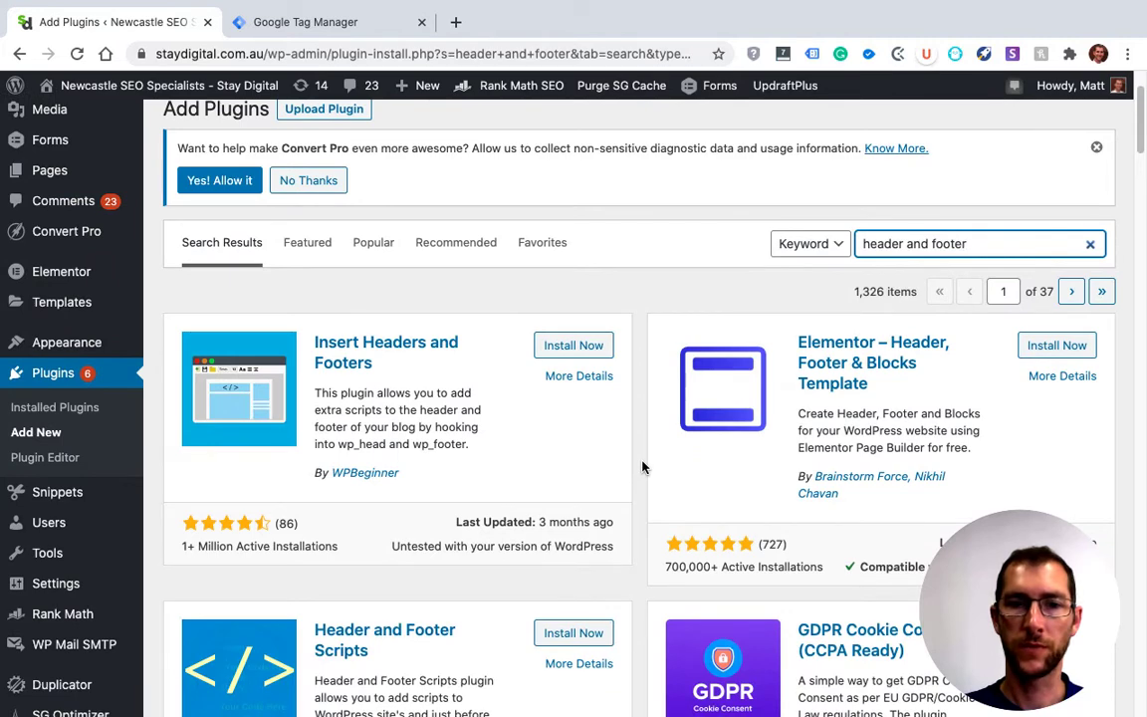
pyautogui.scroll(-5, 642, 466)
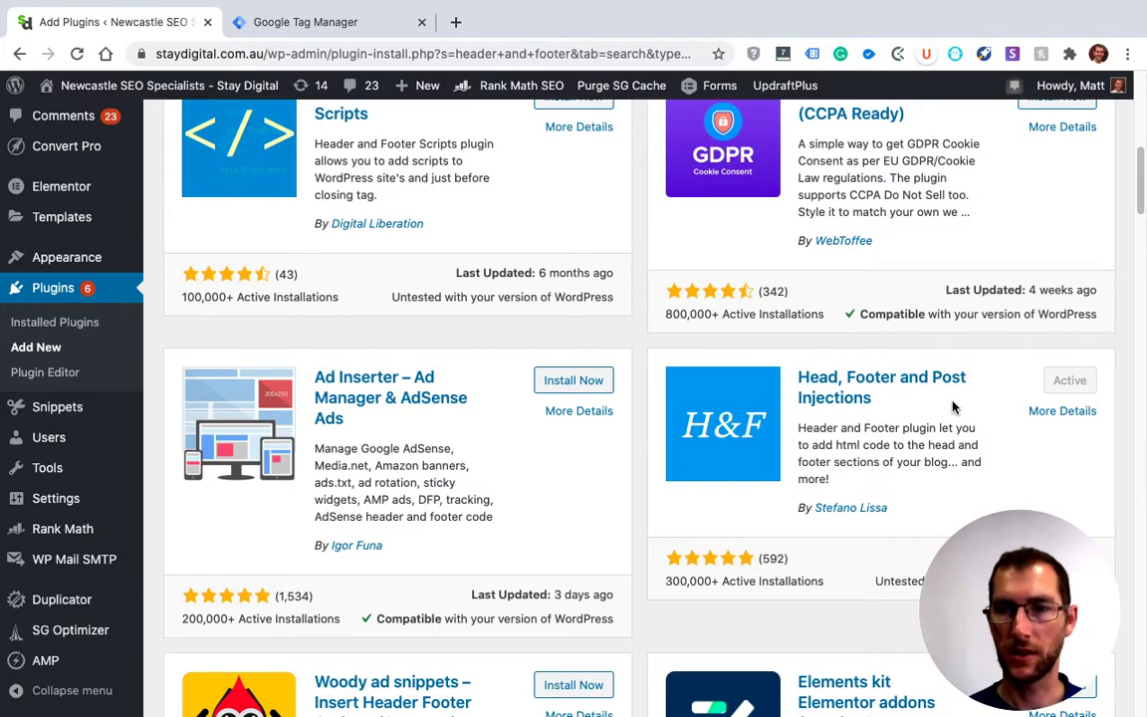
pyautogui.scroll(-1, 953, 403)
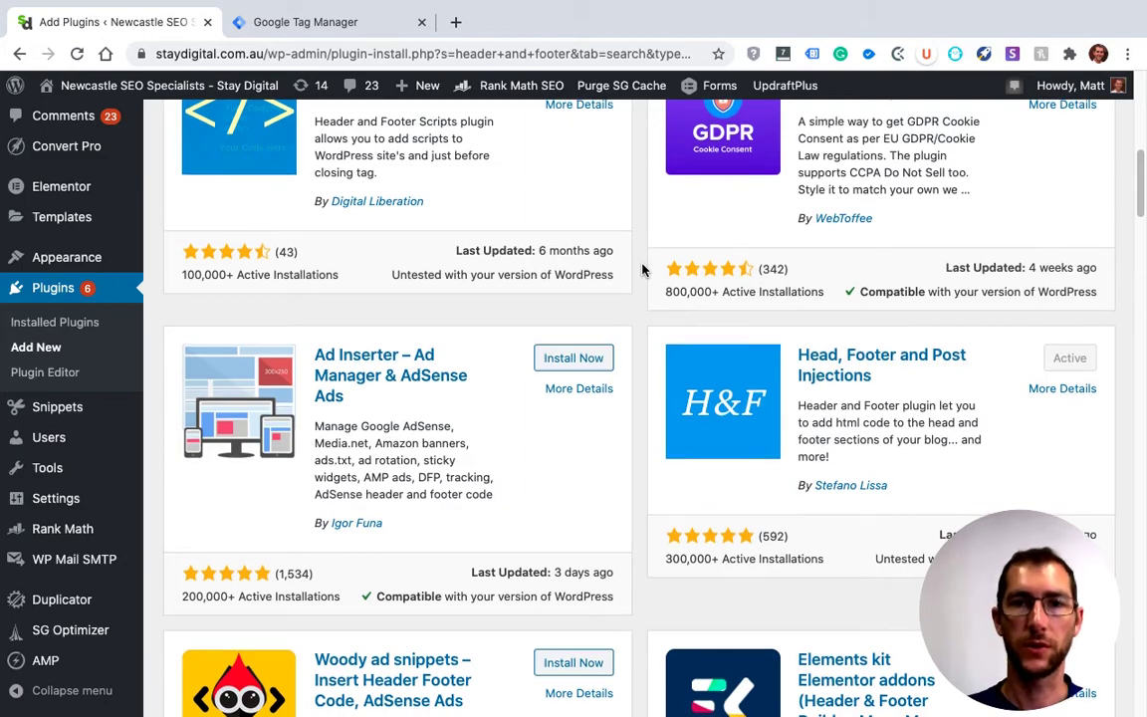
pyautogui.scroll(5, 642, 269)
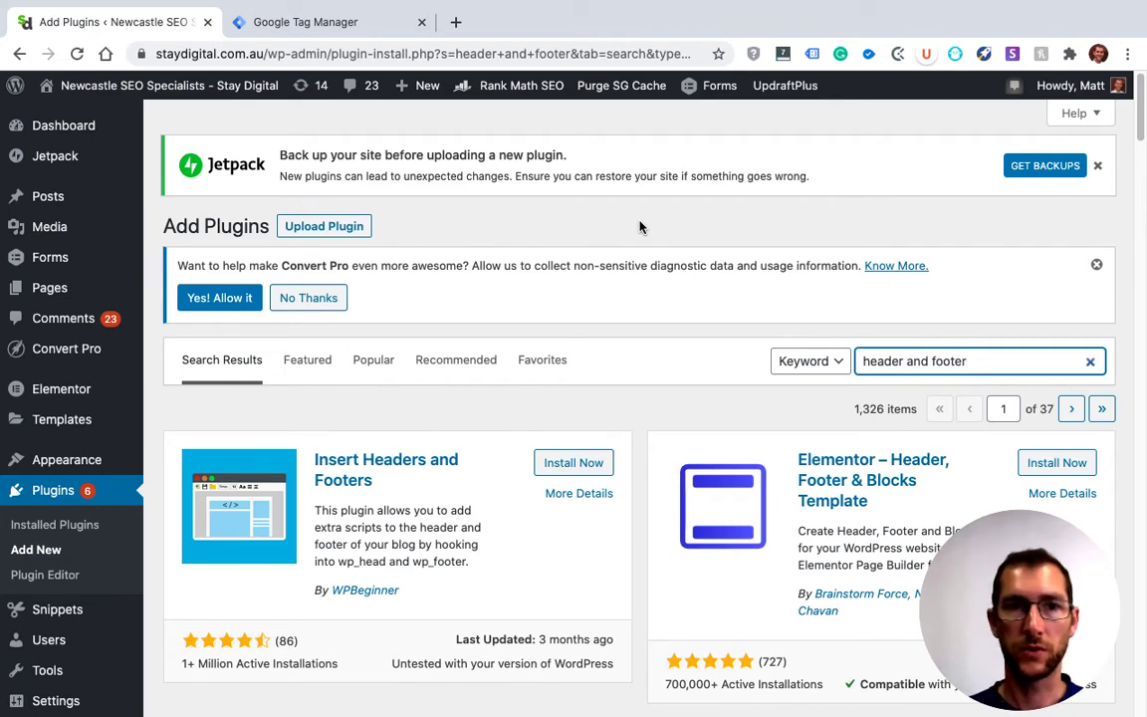
# Switch to the Google Tag Manager tab, search Google for "google tag manager" and open the Tag Manager site
pyautogui.click(370, 36)
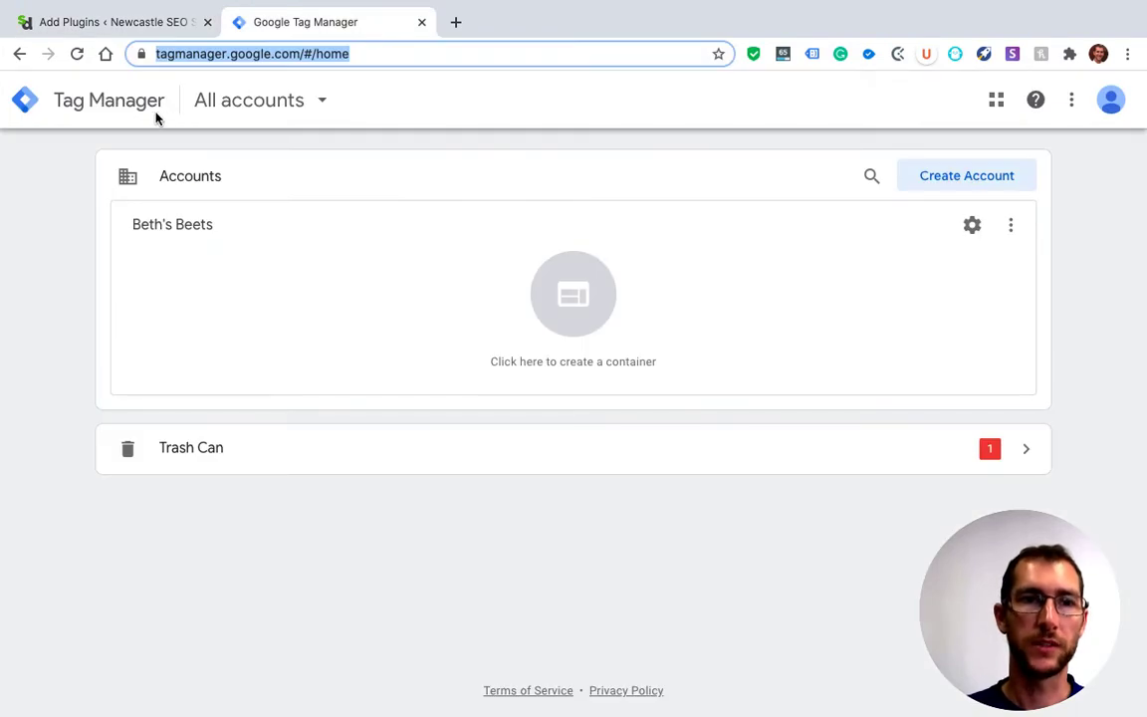
pyautogui.click(115, 99)
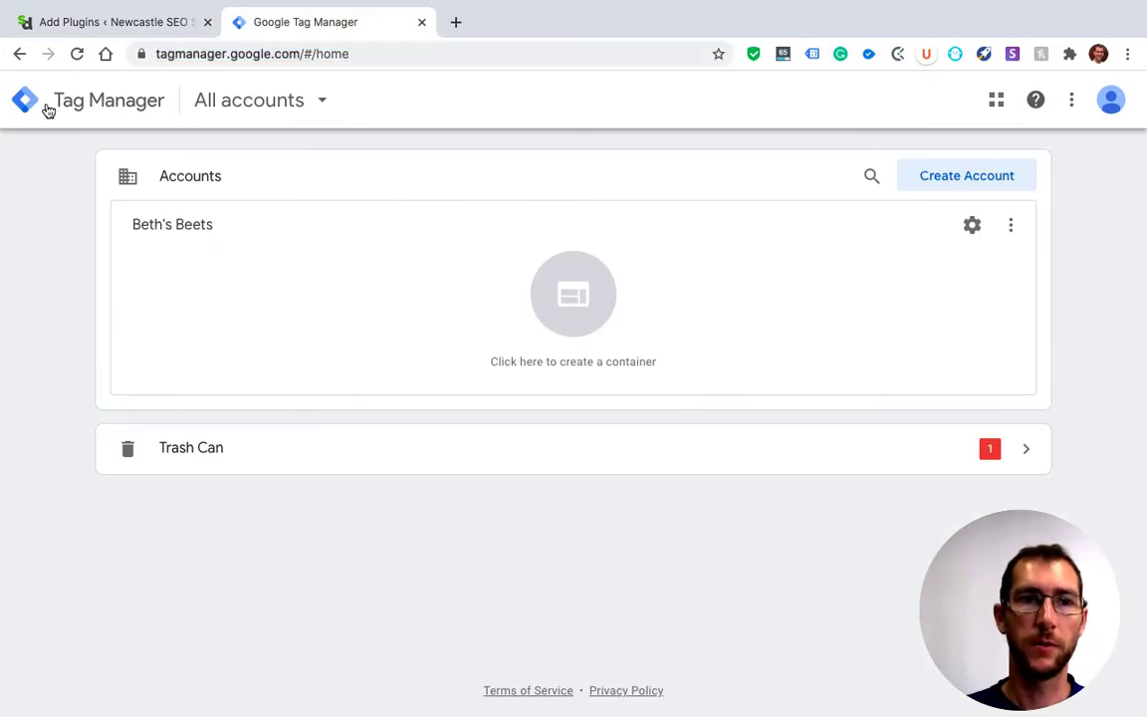
pyautogui.click(433, 54)
pyautogui.write('google tag manager')
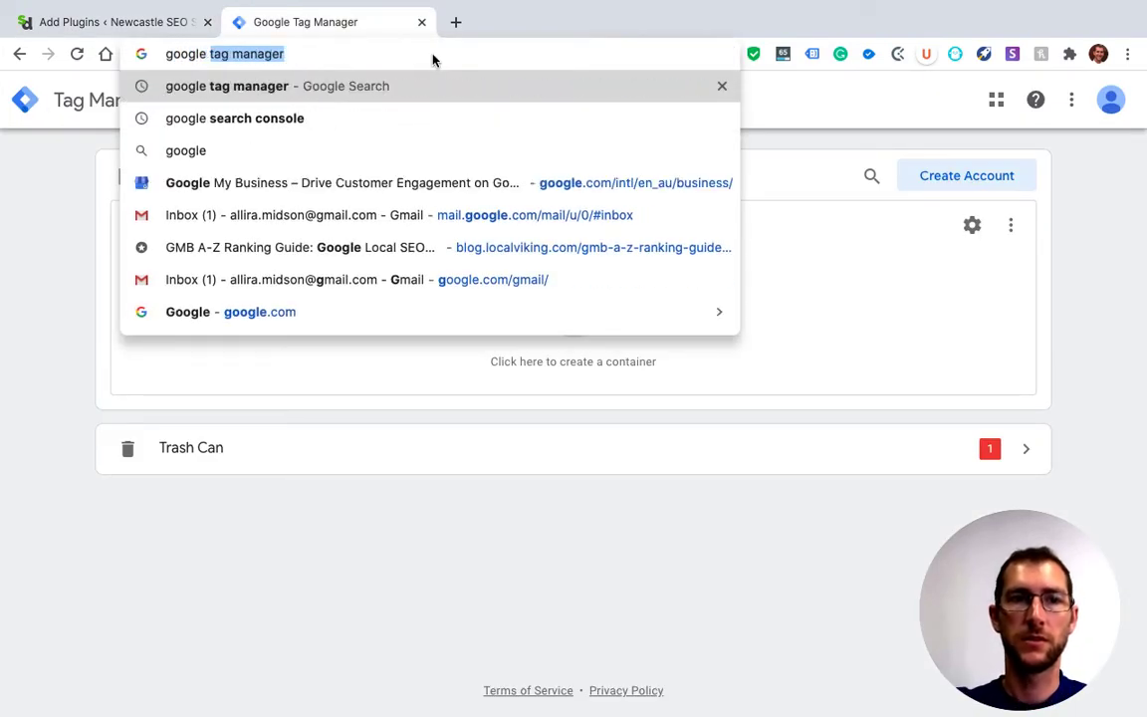
pyautogui.press('Return')
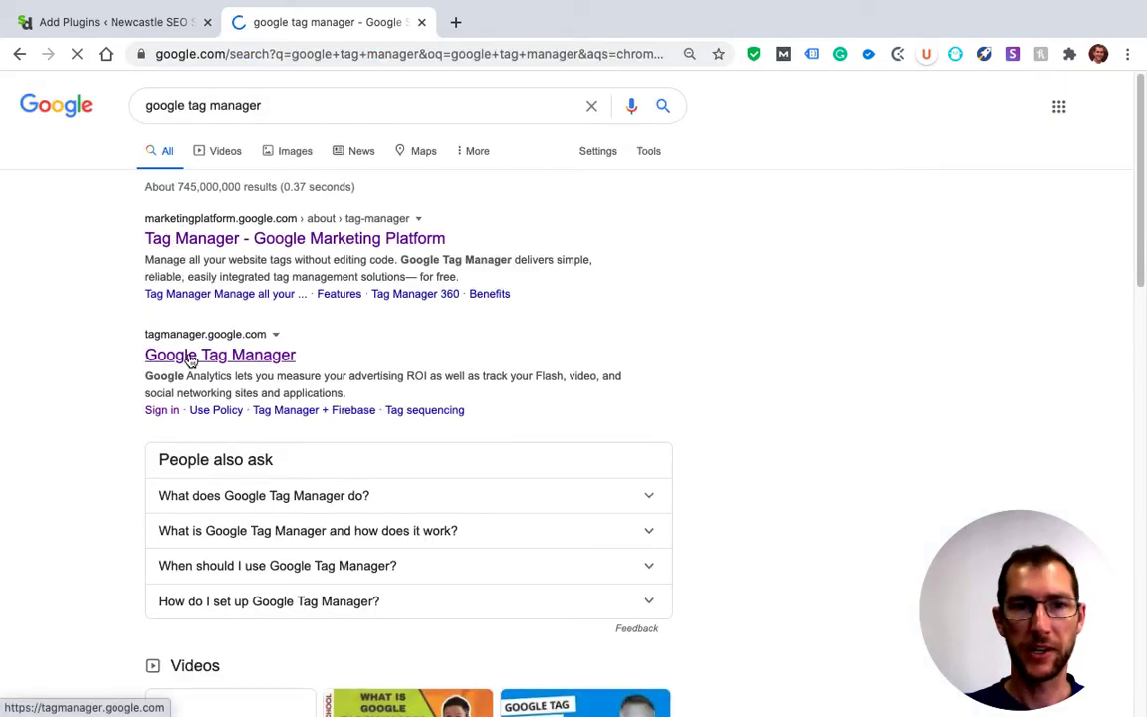
pyautogui.click(220, 354)
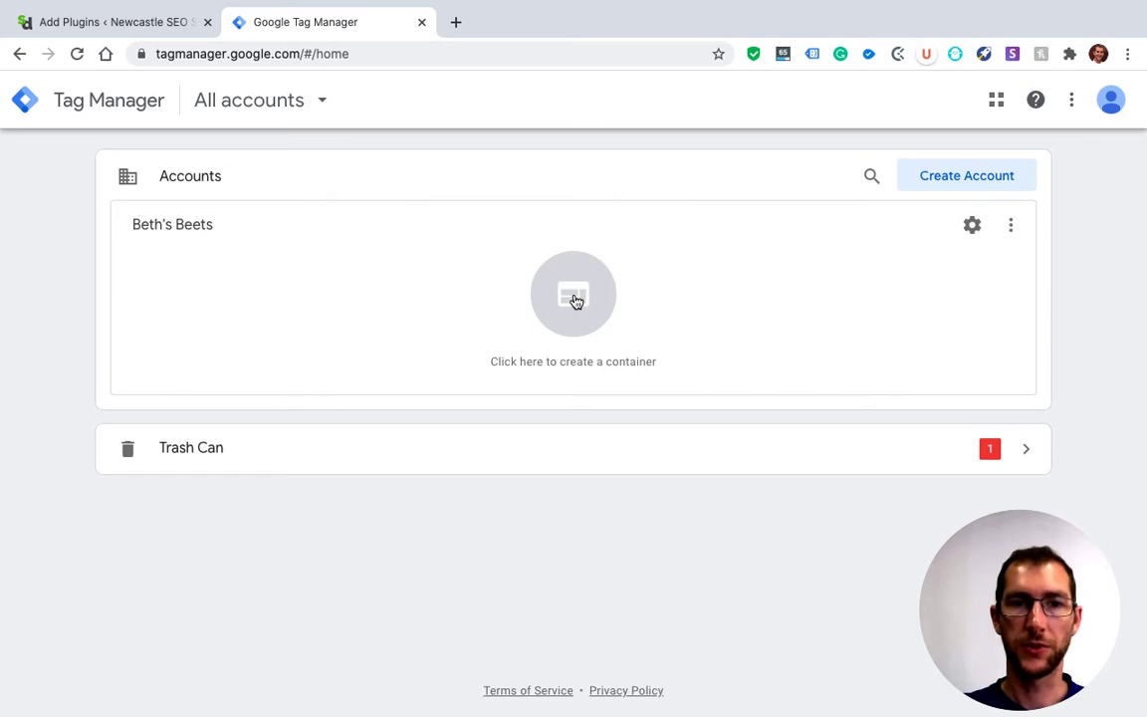
# Start a new Tag Manager account and name it Stay Digital
pyautogui.click(981, 189)
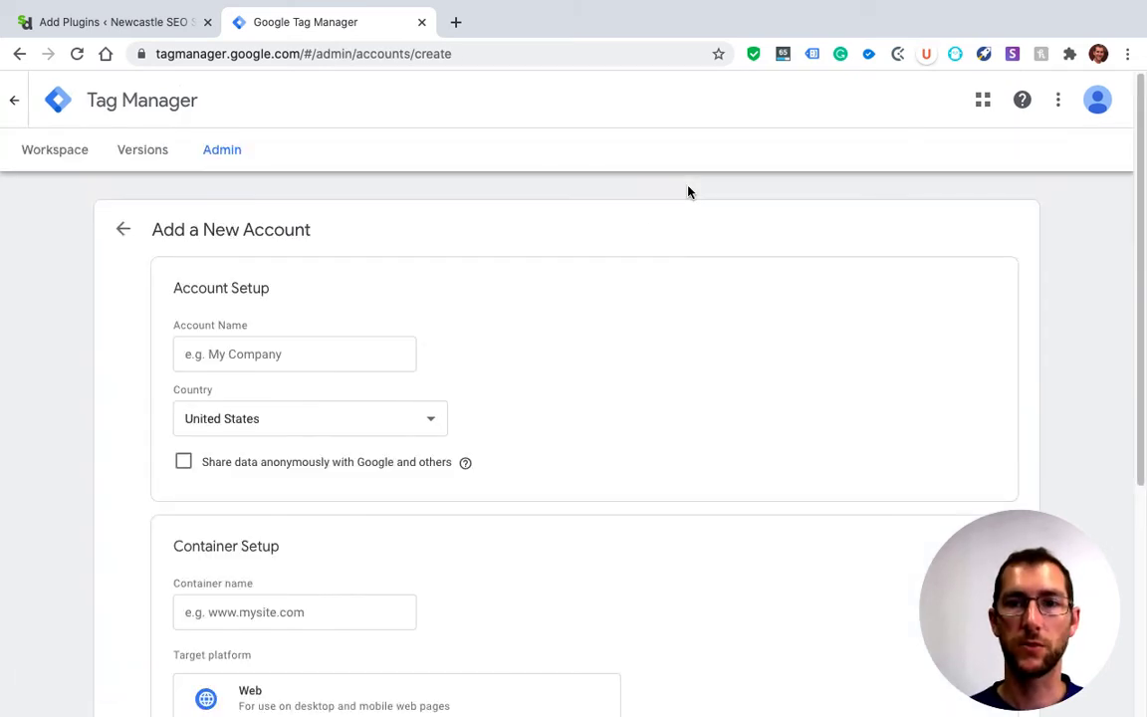
pyautogui.click(345, 361)
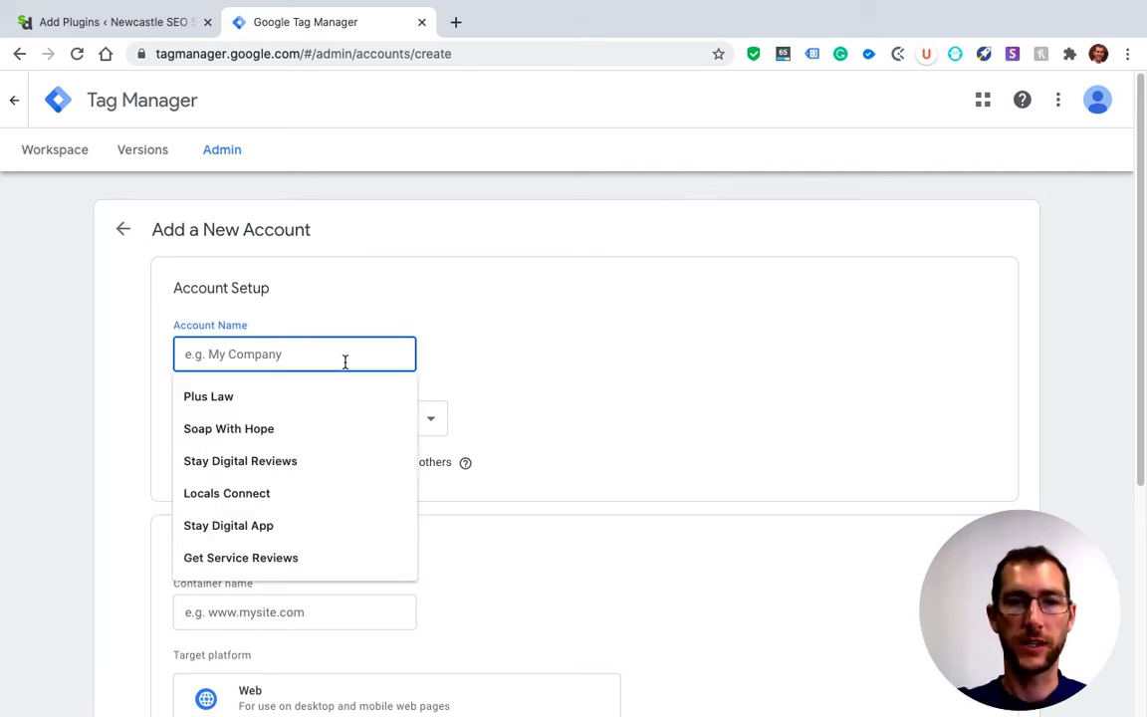
pyautogui.write('Stay Digital')
pyautogui.click(135, 386)
# Create the account with a Web container named staydigital.com.au and accept the Terms of Service Agreement
pyautogui.scroll(-2, 136, 387)
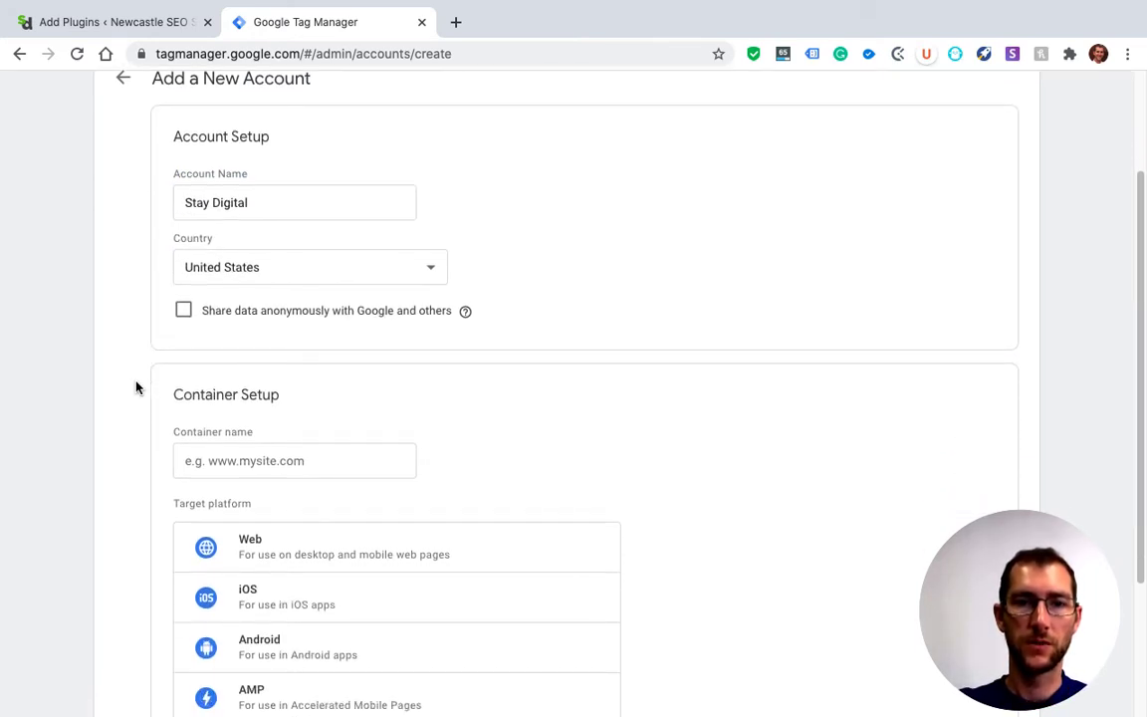
pyautogui.scroll(-4, 137, 388)
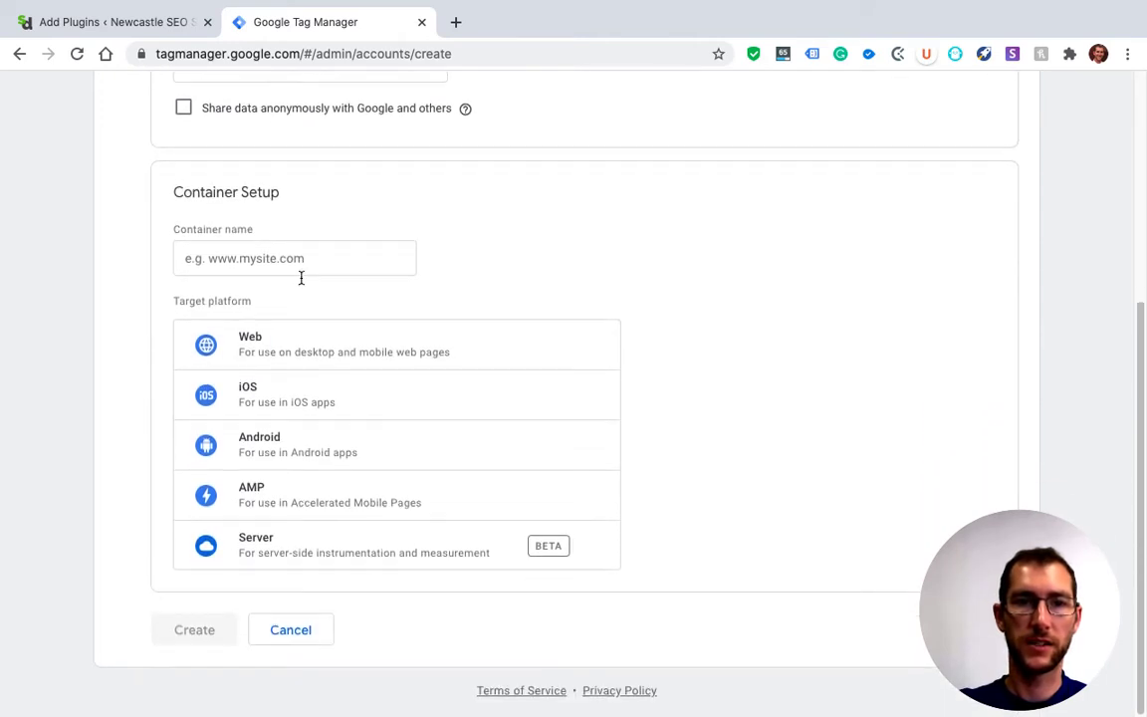
pyautogui.click(323, 257)
pyautogui.write('staydigital.com.au')
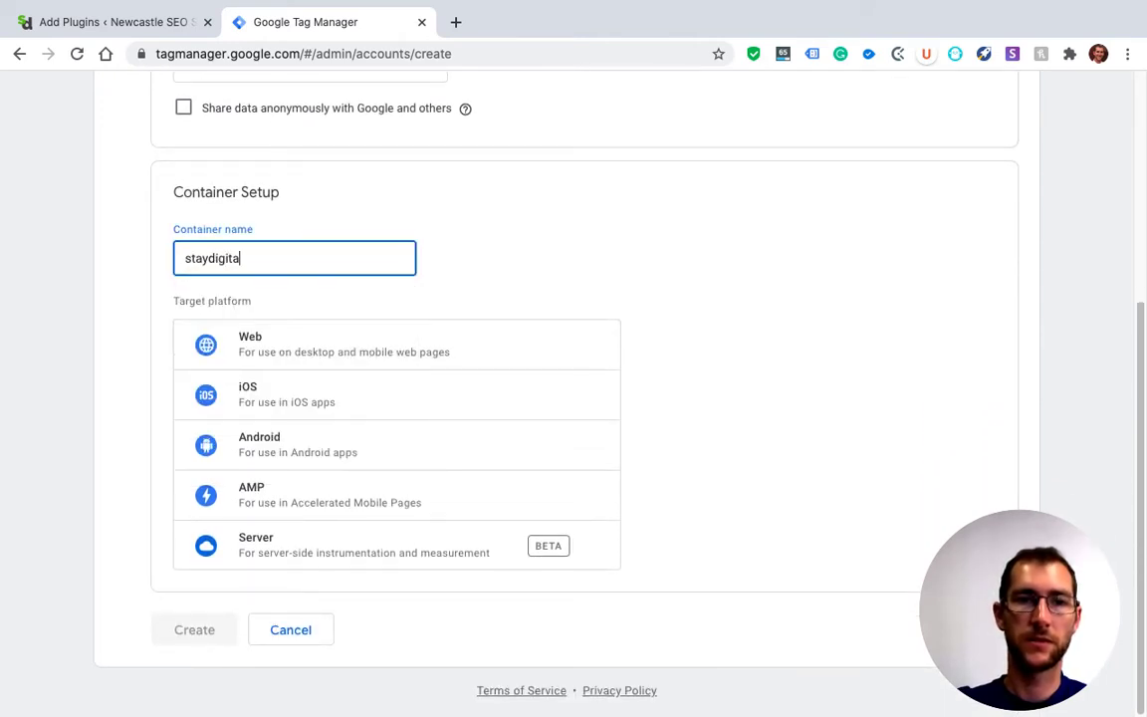
pyautogui.click(127, 300)
pyautogui.click(286, 356)
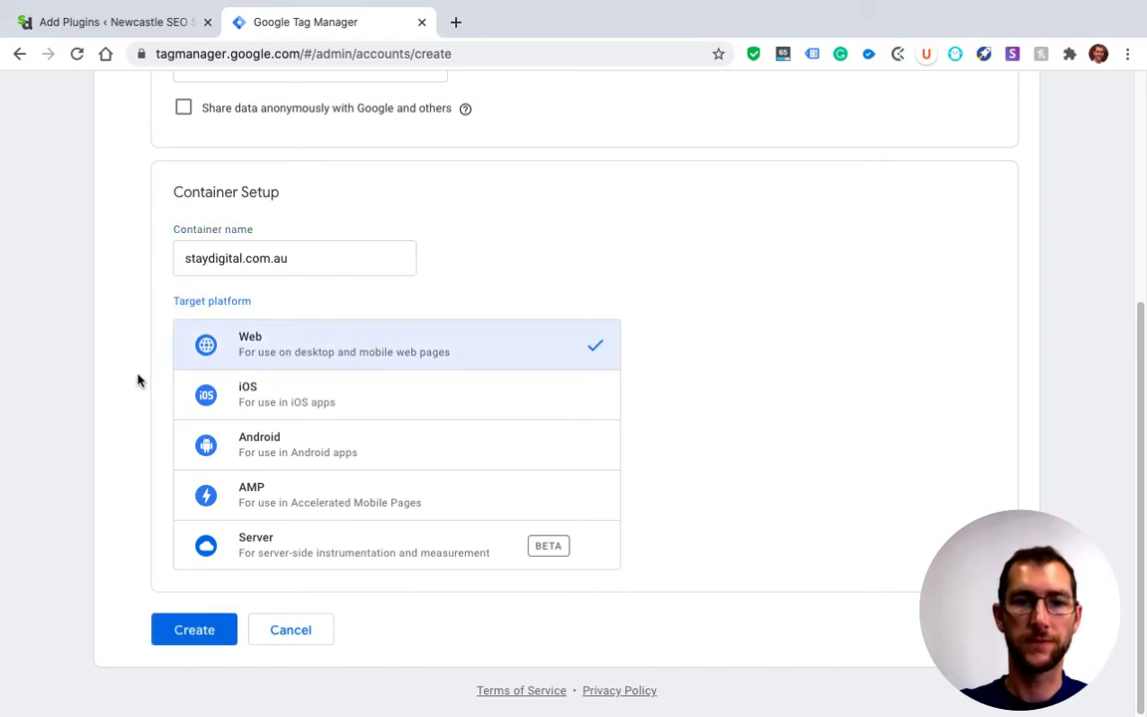
pyautogui.click(194, 633)
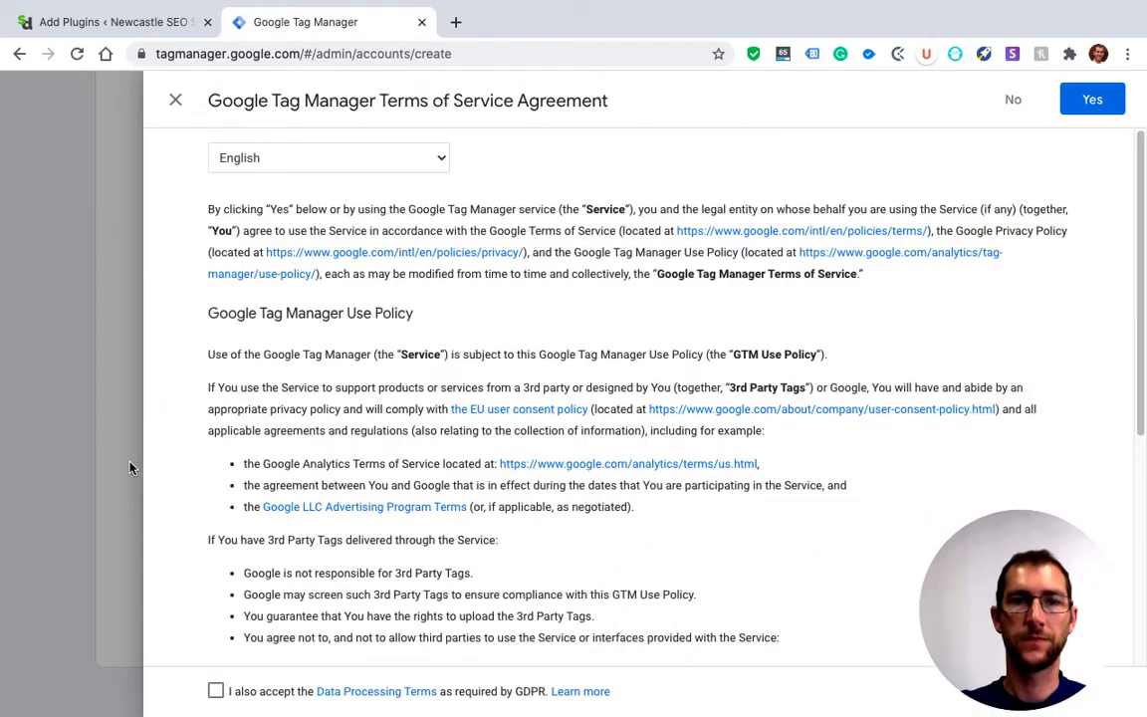
pyautogui.click(1092, 103)
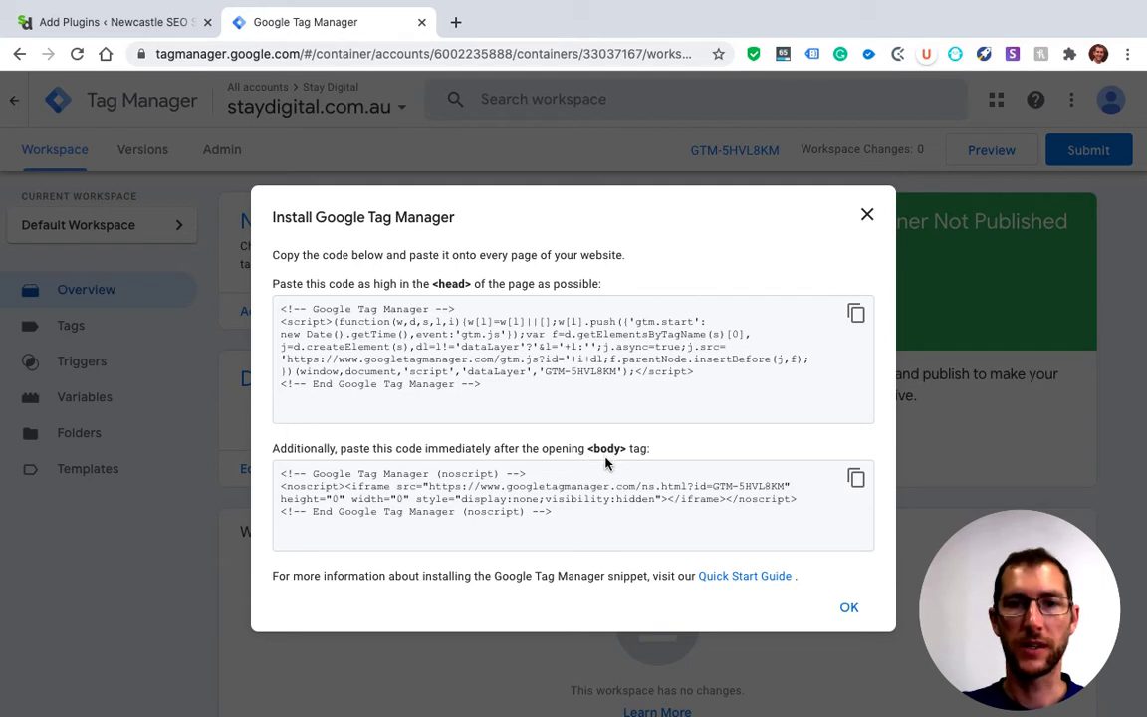
# Copy the Tag Manager <head> snippet and open the Header and Footer plugin settings in WordPress
pyautogui.click(856, 317)
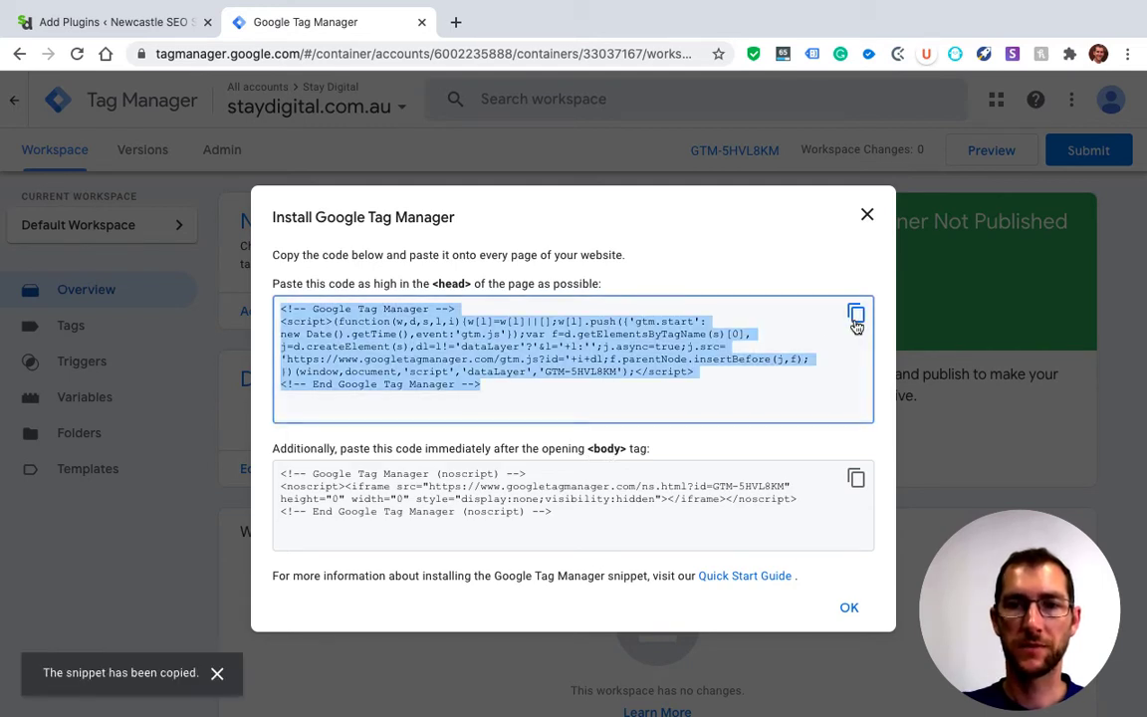
pyautogui.click(155, 22)
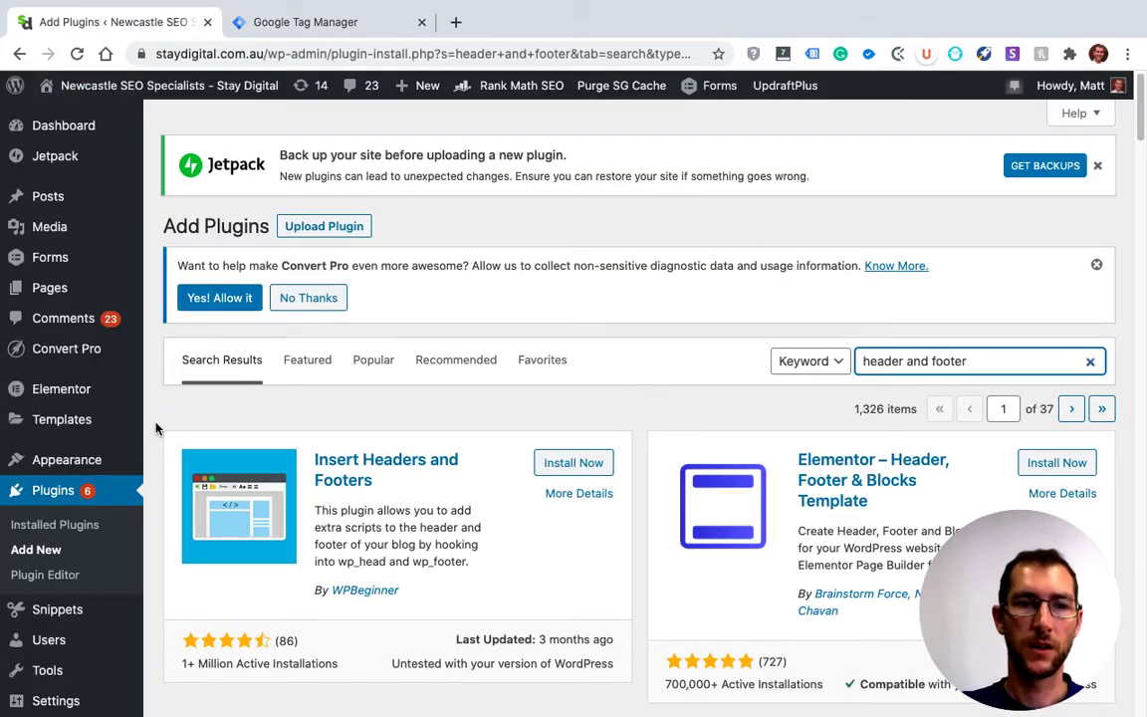
pyautogui.scroll(-1, 77, 427)
pyautogui.scroll(-5, 77, 427)
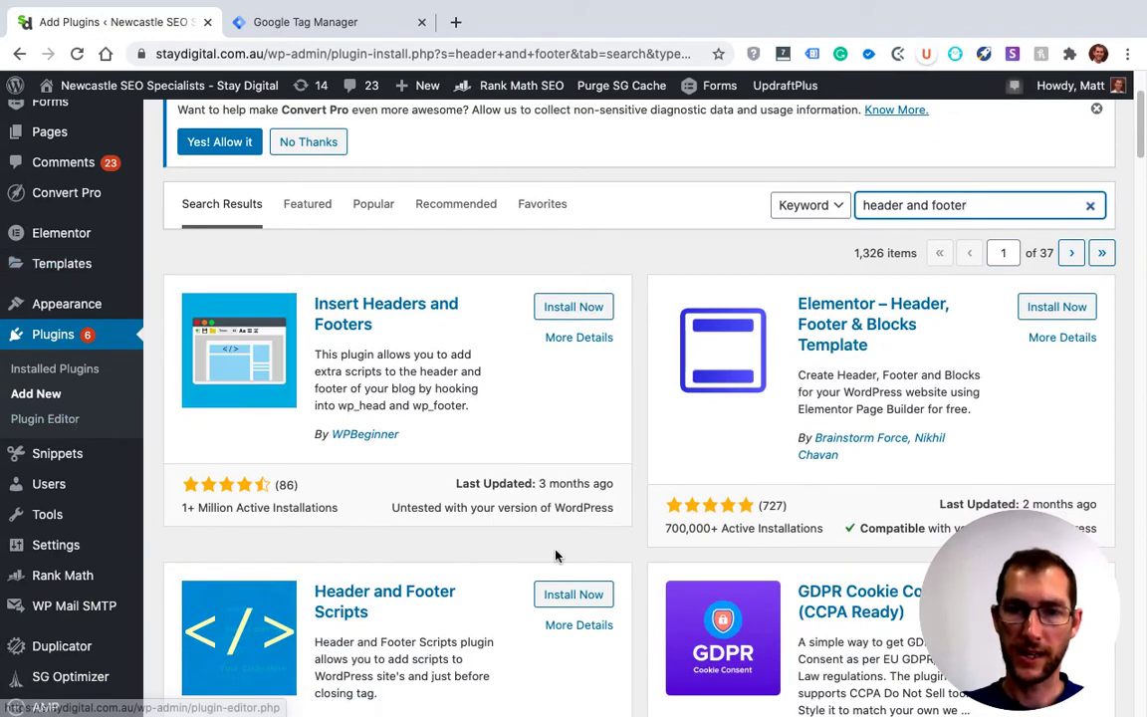
pyautogui.scroll(-1, 555, 550)
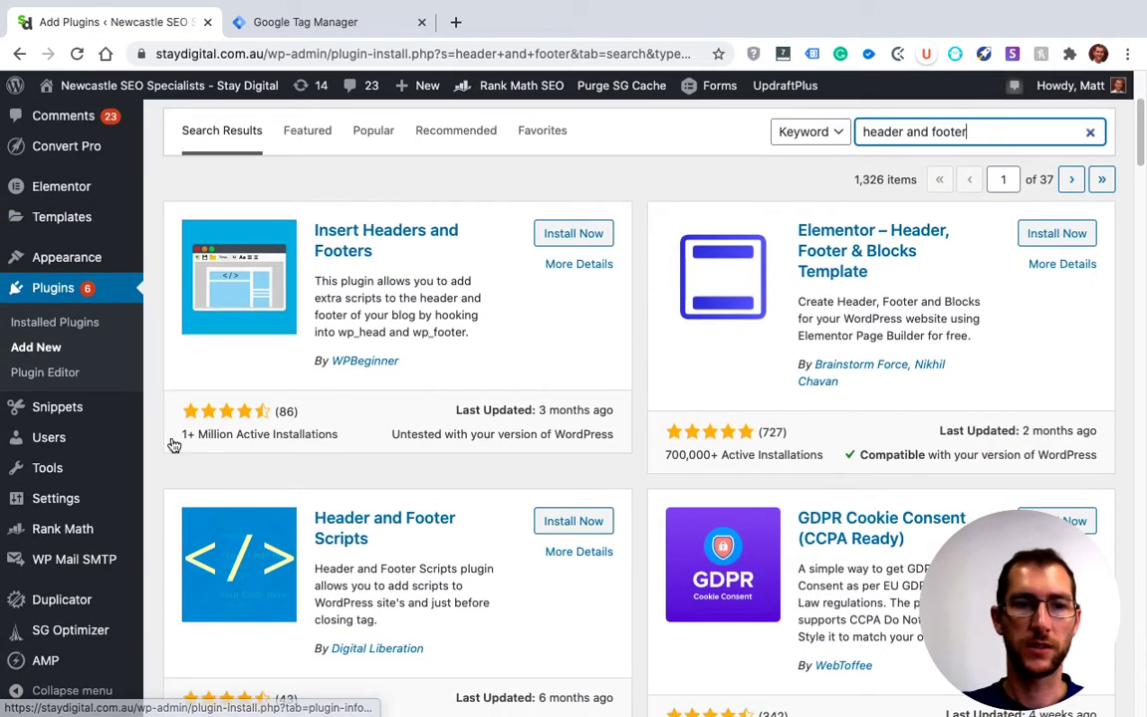
pyautogui.moveTo(95, 495)
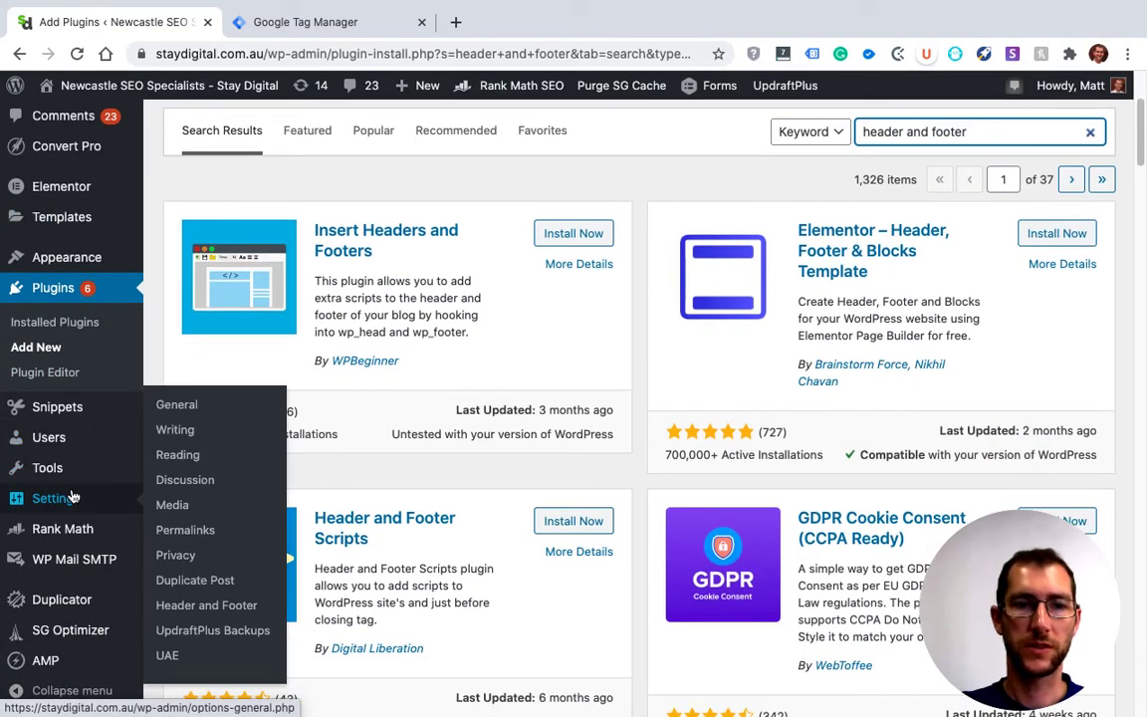
pyautogui.click(200, 607)
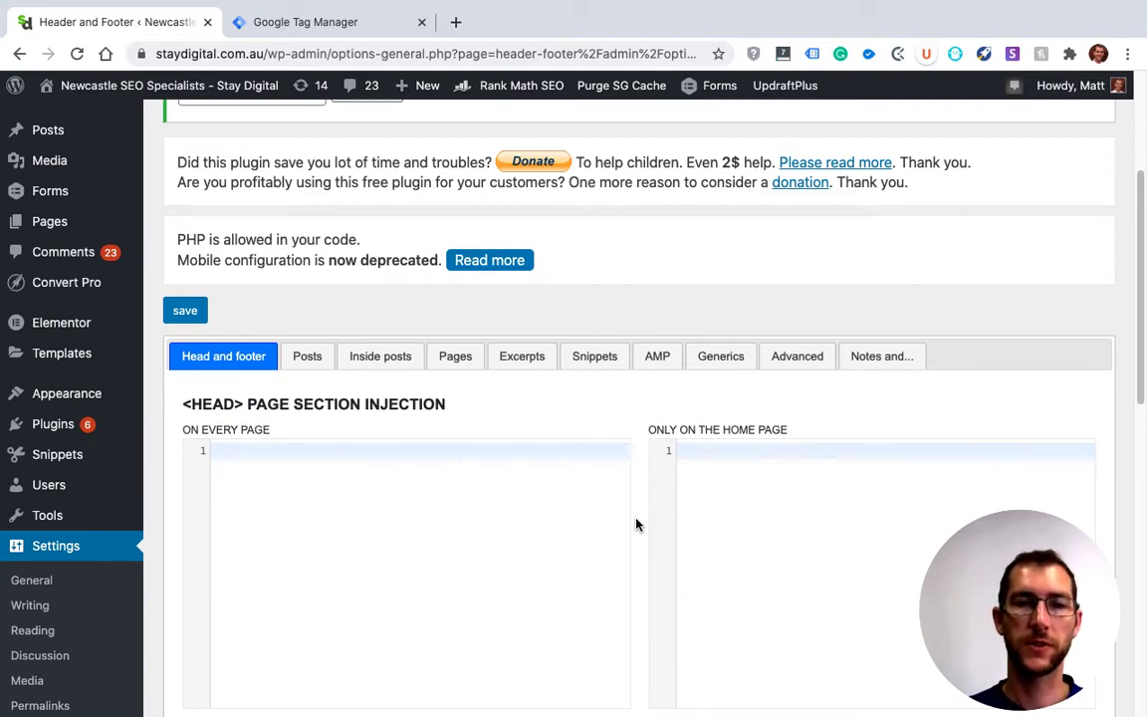
# Paste the copied Tag Manager snippet into the <head> page section injection for every page
pyautogui.scroll(-3, 637, 524)
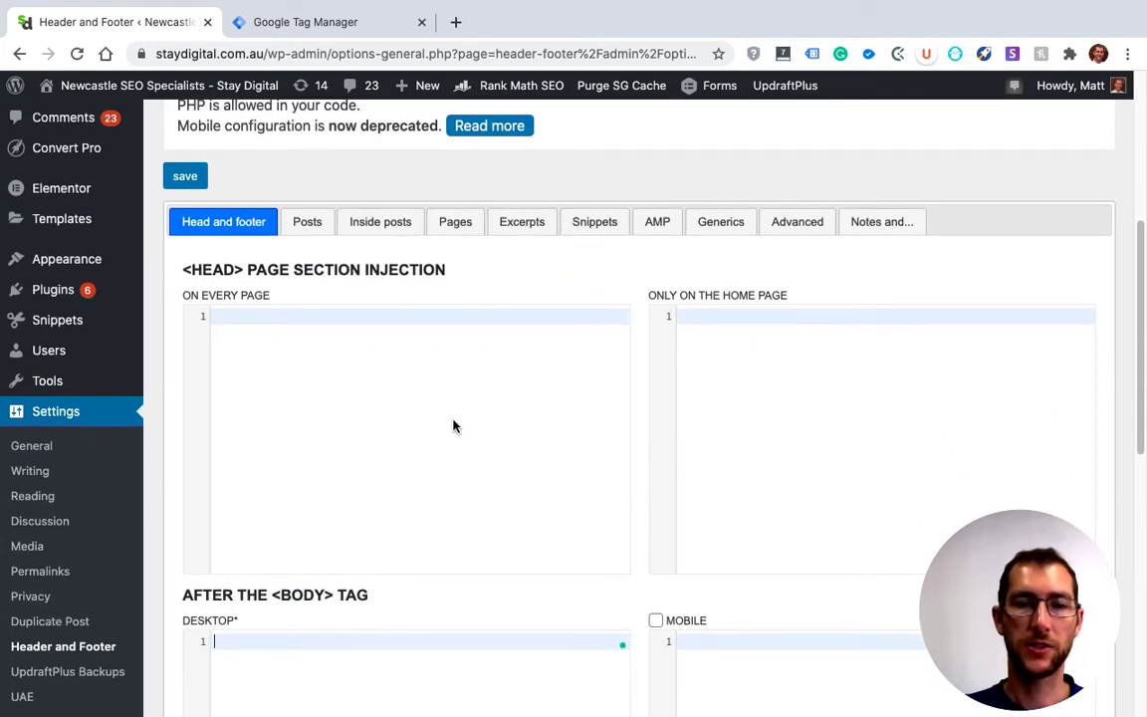
pyautogui.scroll(-1, 453, 426)
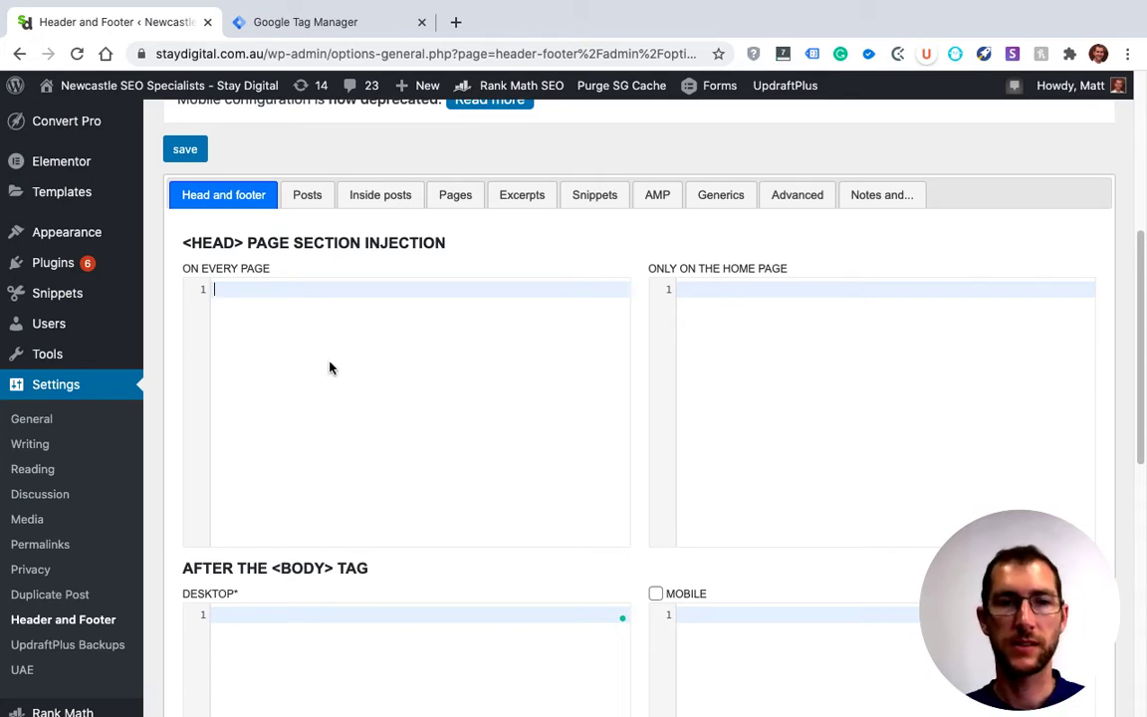
pyautogui.hotkey('ctrl', 'v')
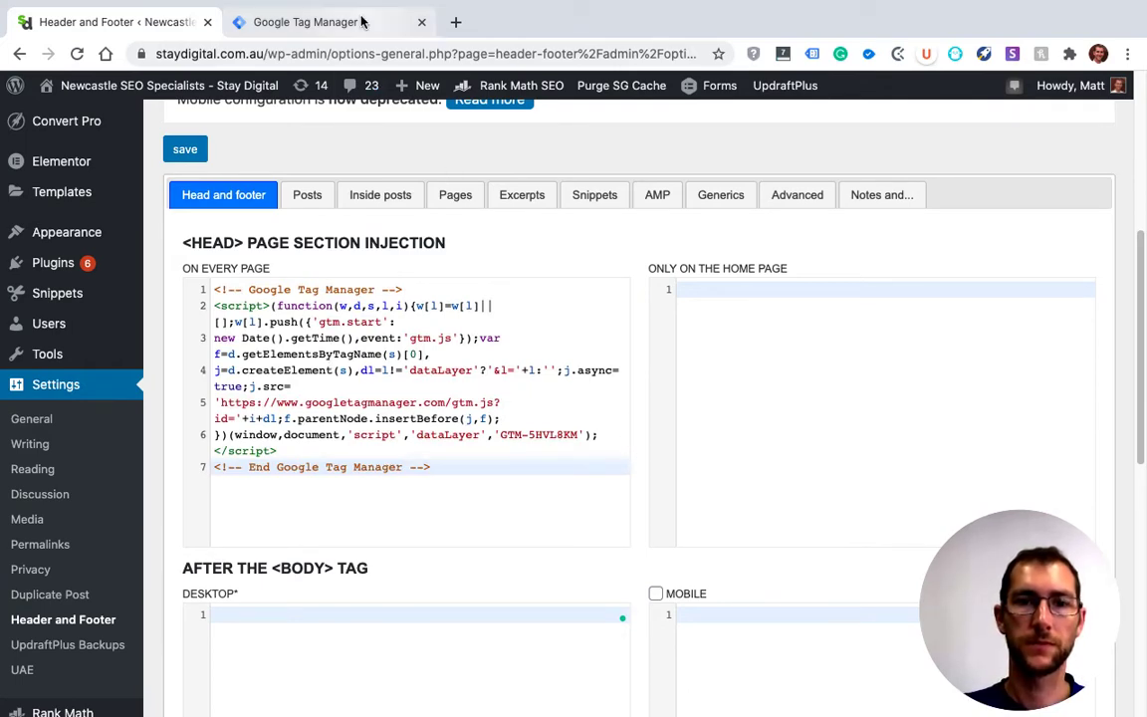
# Copy the Tag Manager <body> snippet, paste it into the WordPress plugin's desktop After the <body> Tag section, and save the settings
pyautogui.click(305, 22)
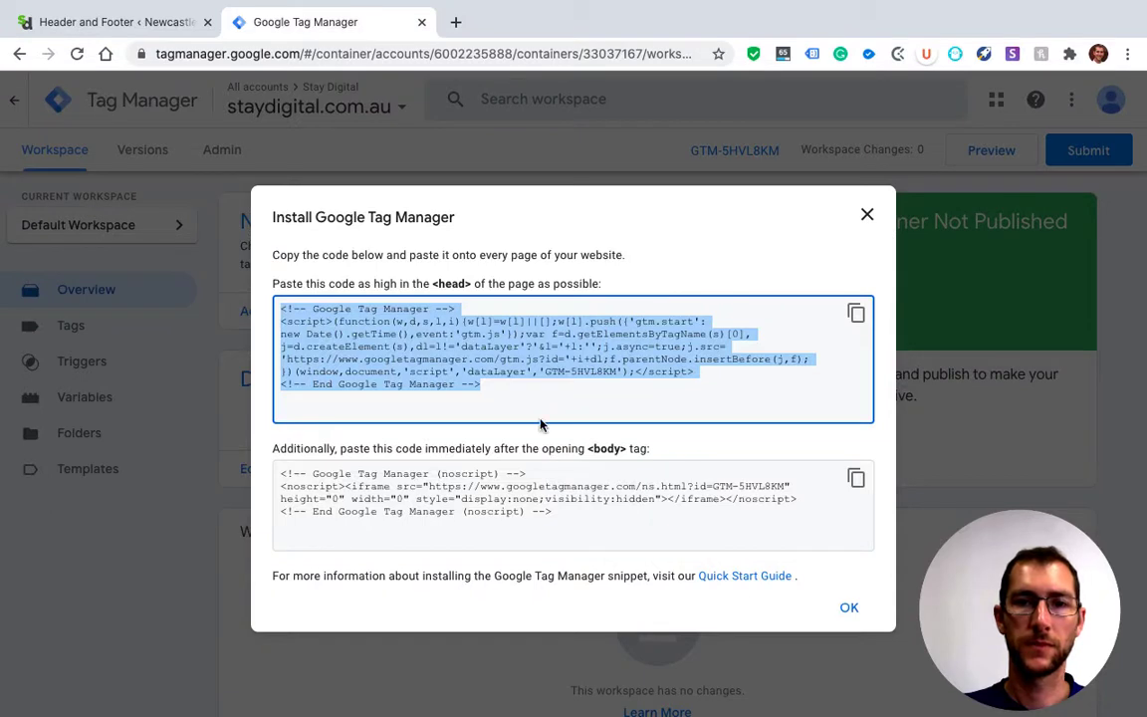
pyautogui.click(855, 481)
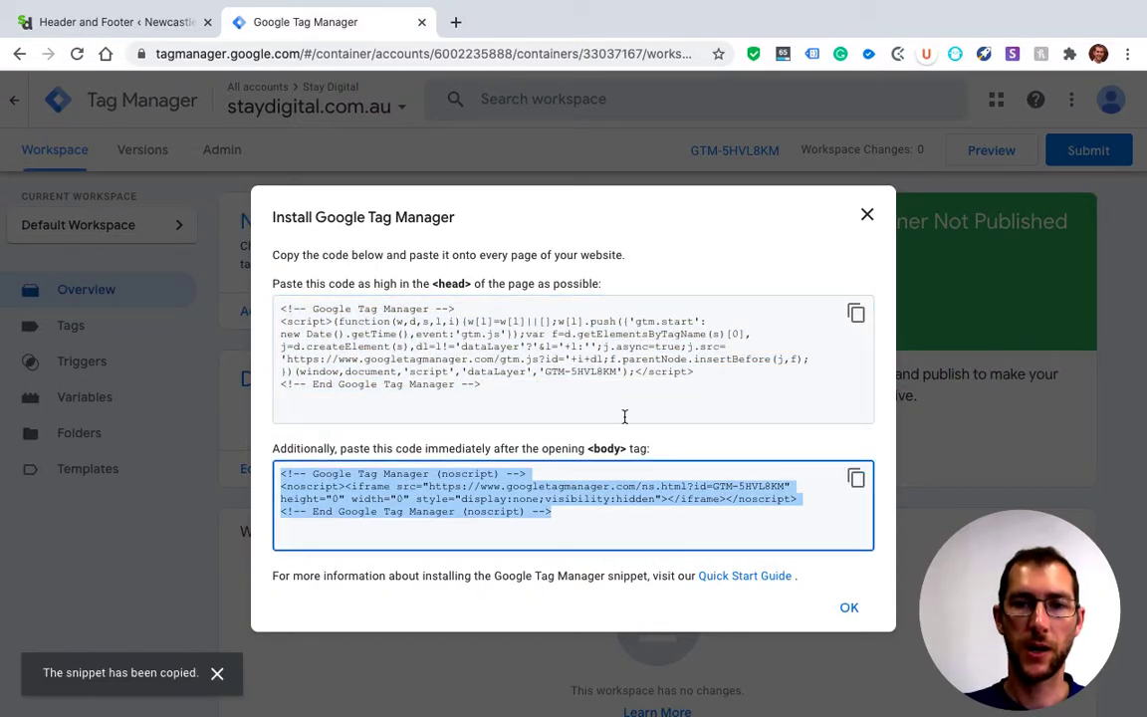
pyautogui.click(150, 29)
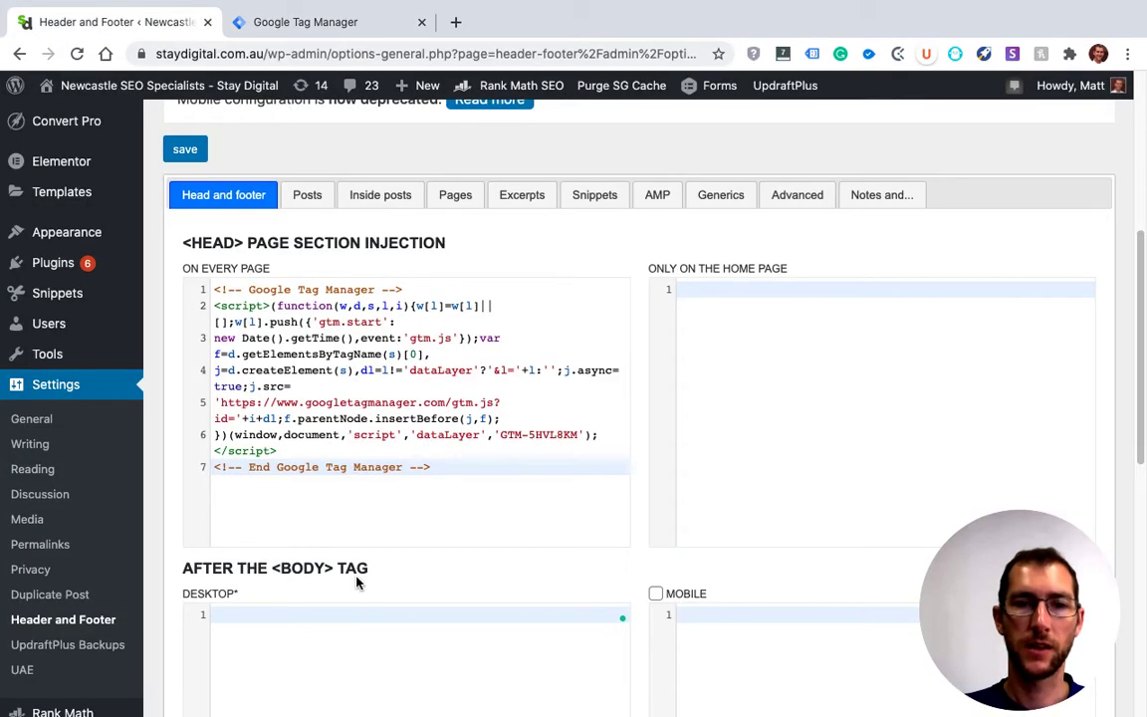
pyautogui.scroll(-3, 353, 558)
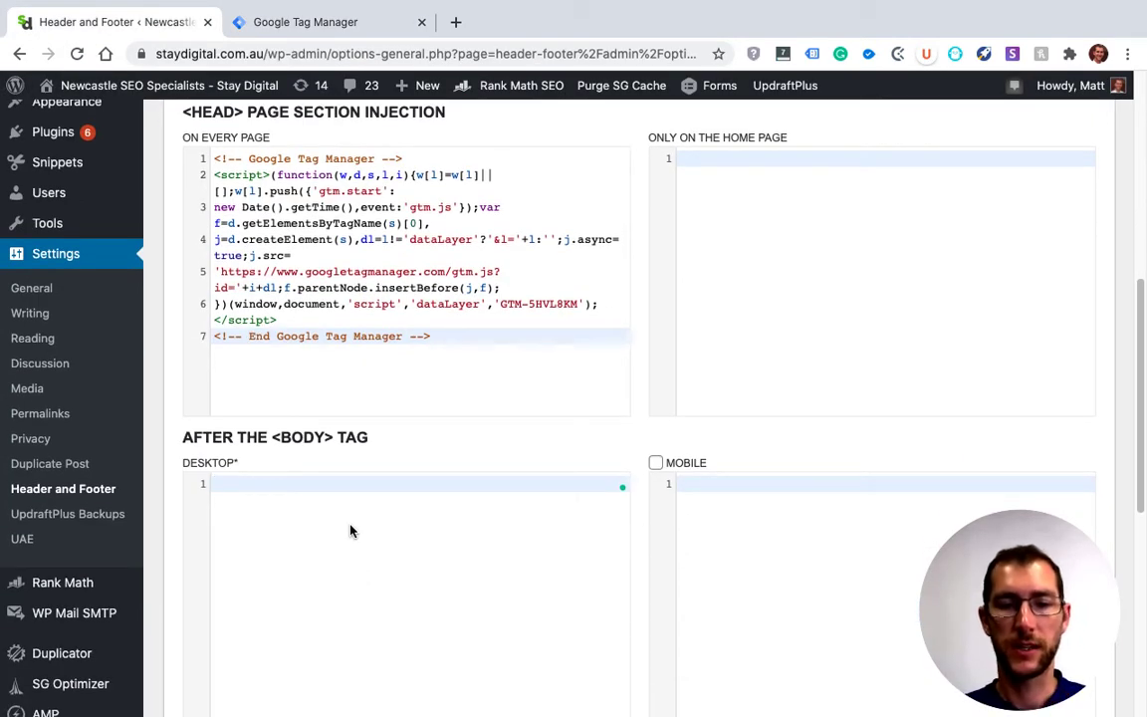
pyautogui.hotkey('ctrl', 'v')
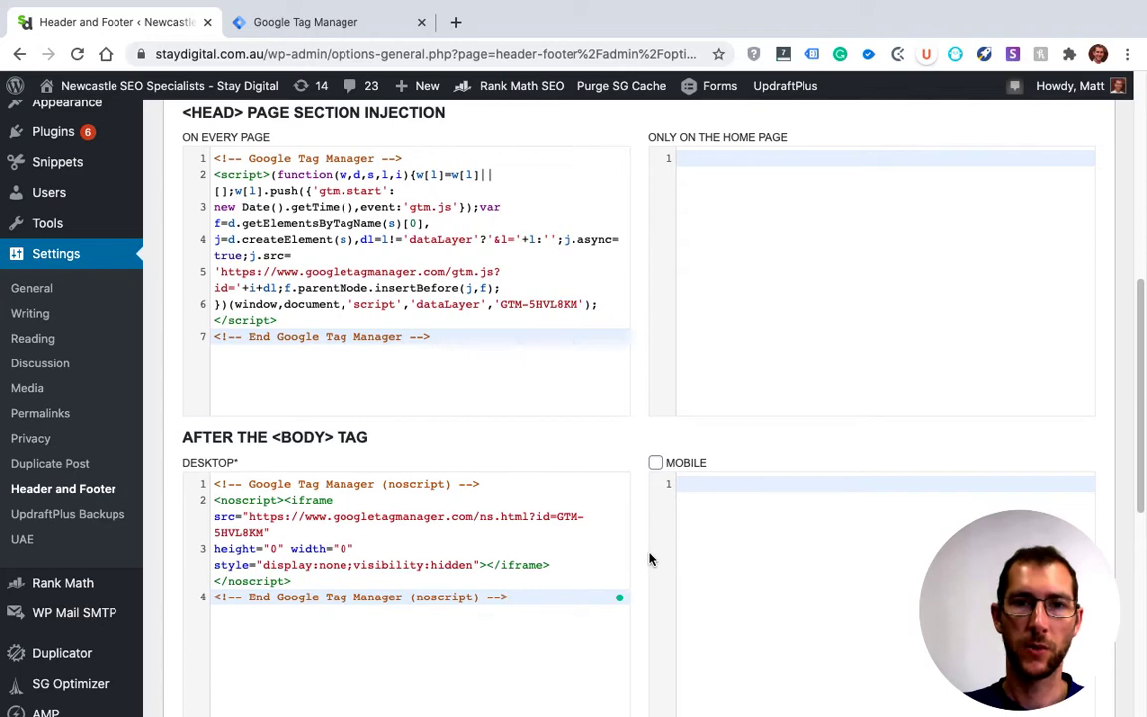
pyautogui.scroll(-5, 649, 558)
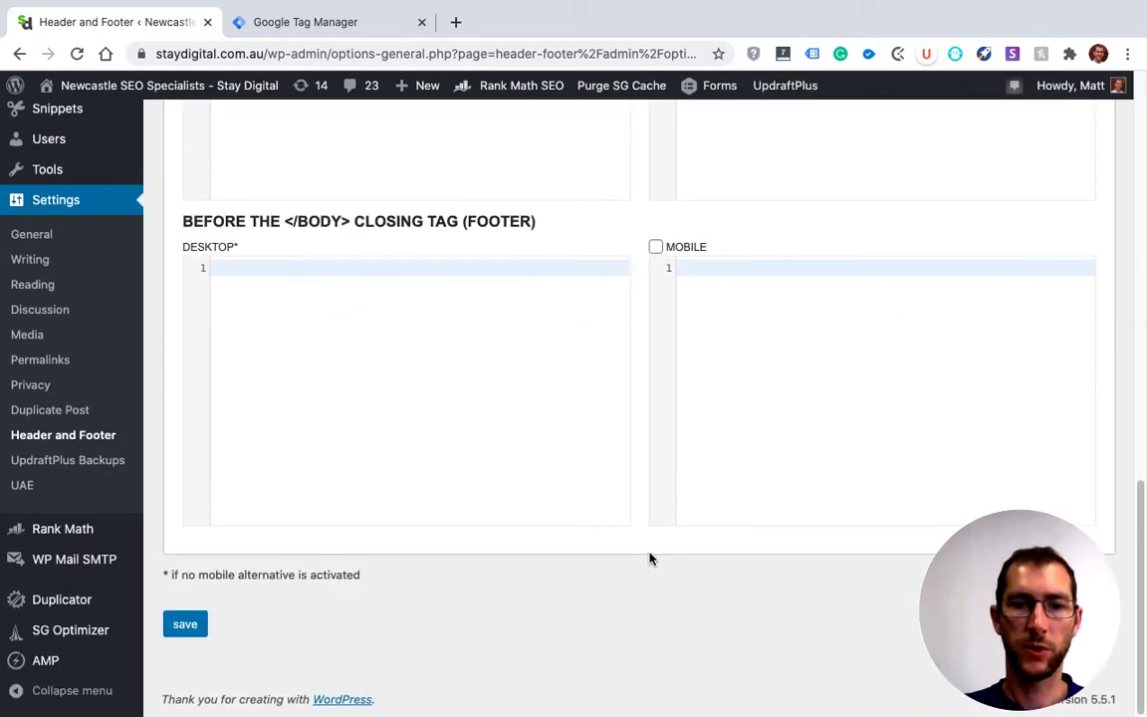
pyautogui.click(184, 627)
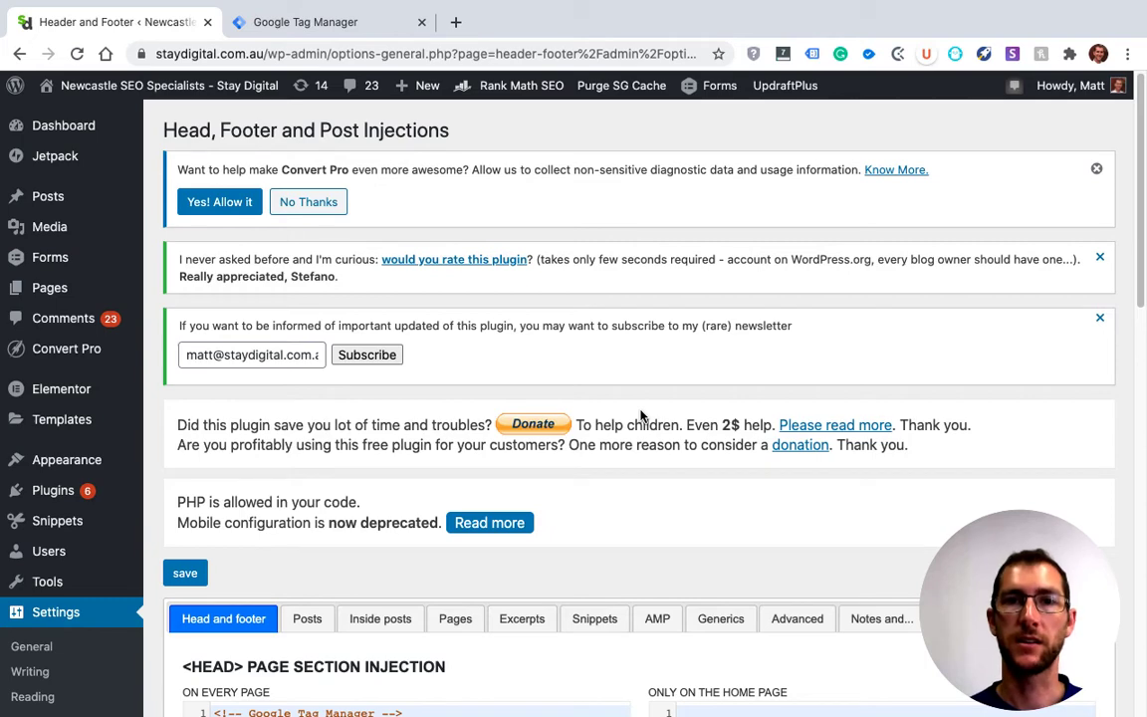
# Return to Tag Manager, dismiss the installation instructions, and start a new tag named GoogleAnalytics
pyautogui.click(367, 28)
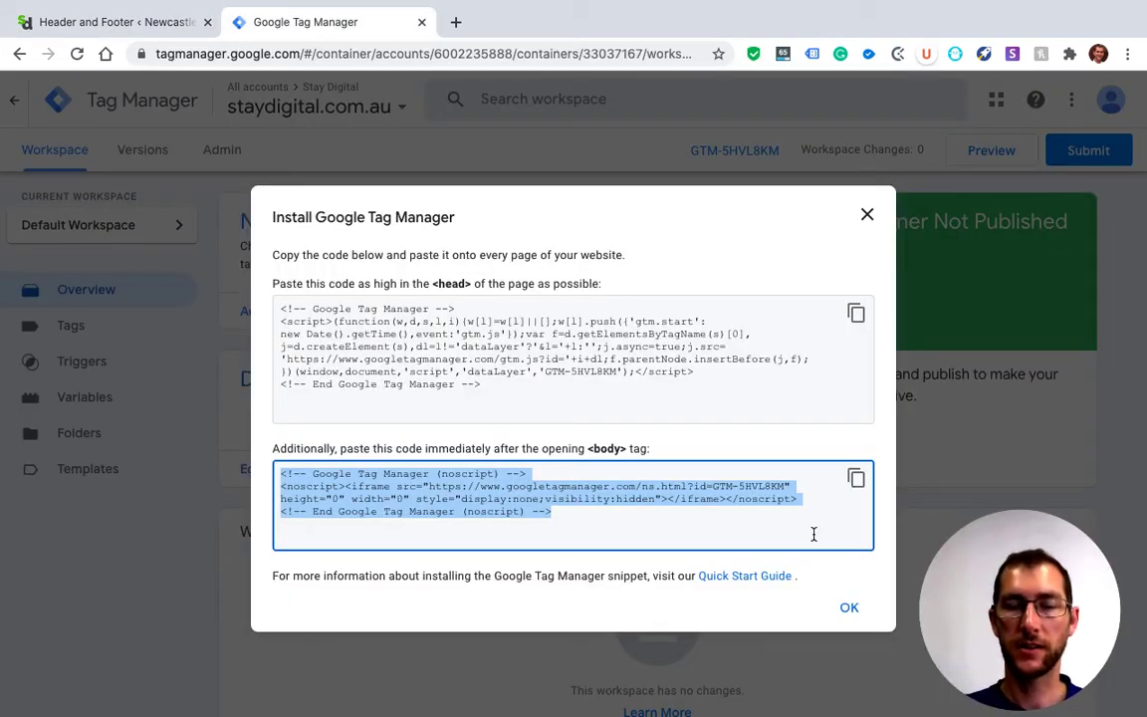
pyautogui.click(847, 606)
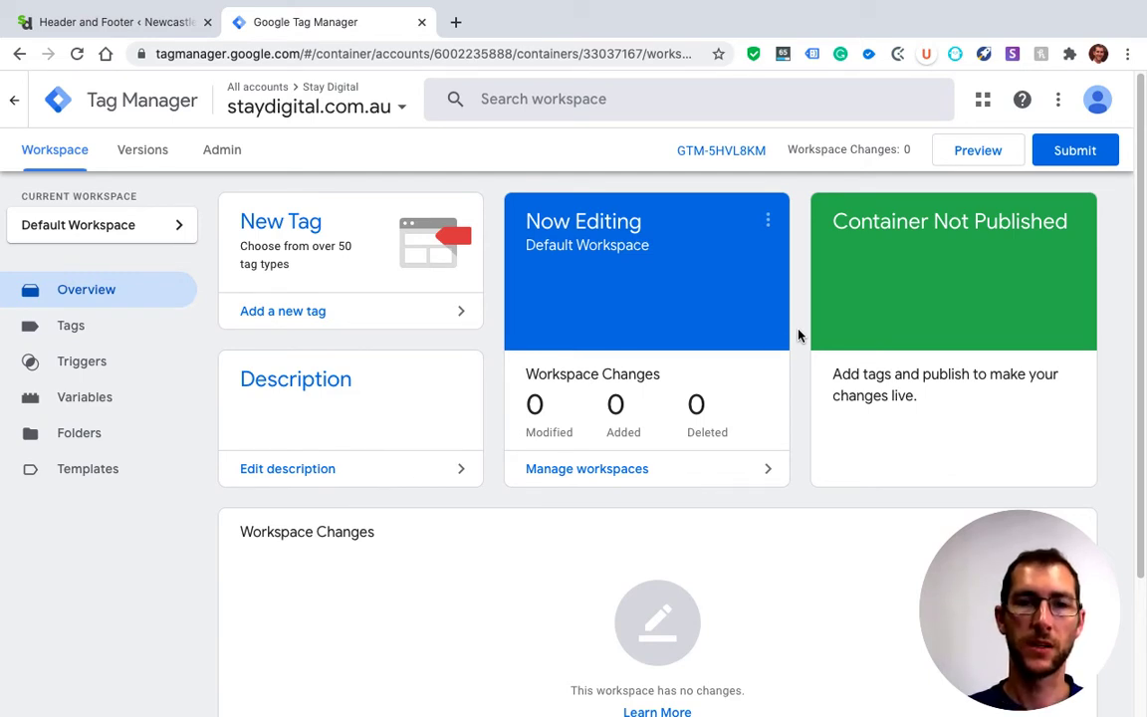
pyautogui.click(308, 312)
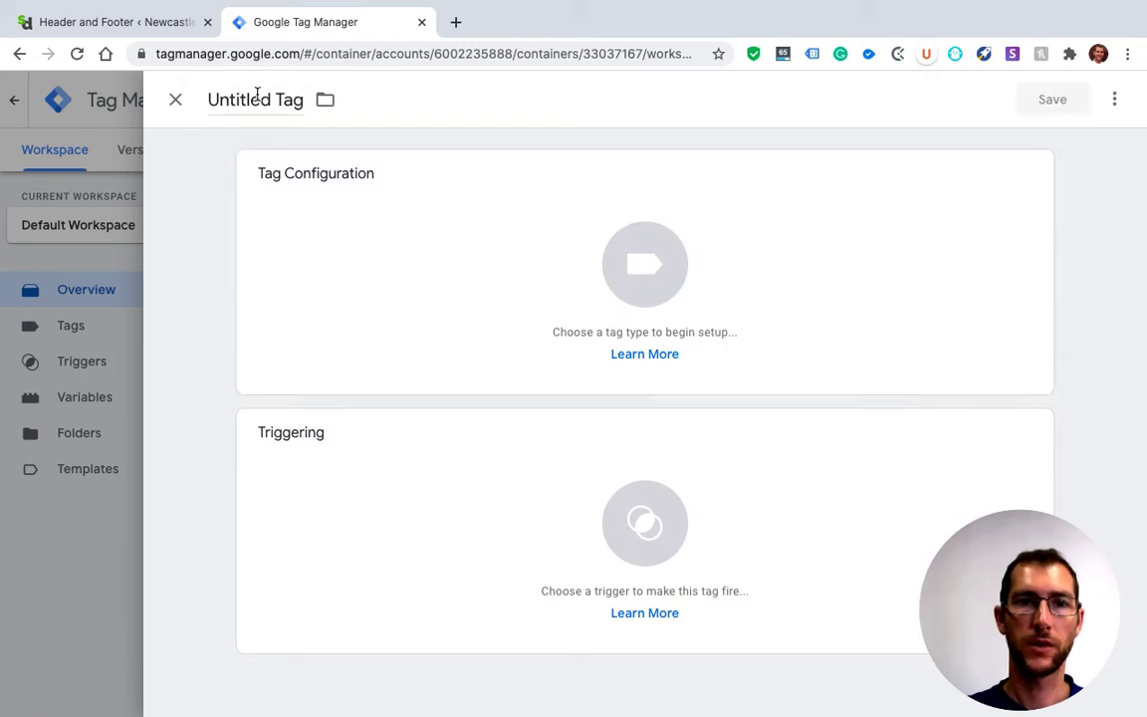
pyautogui.click(257, 96)
pyautogui.write('Goo')
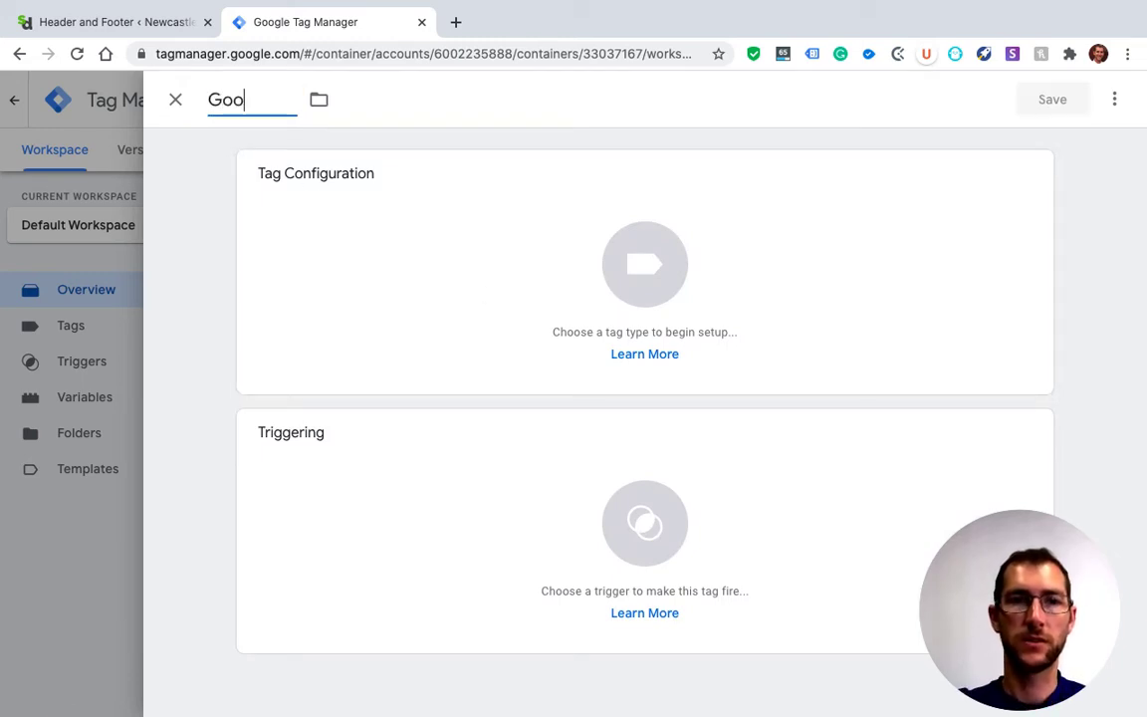
pyautogui.write('gleAnalytics')
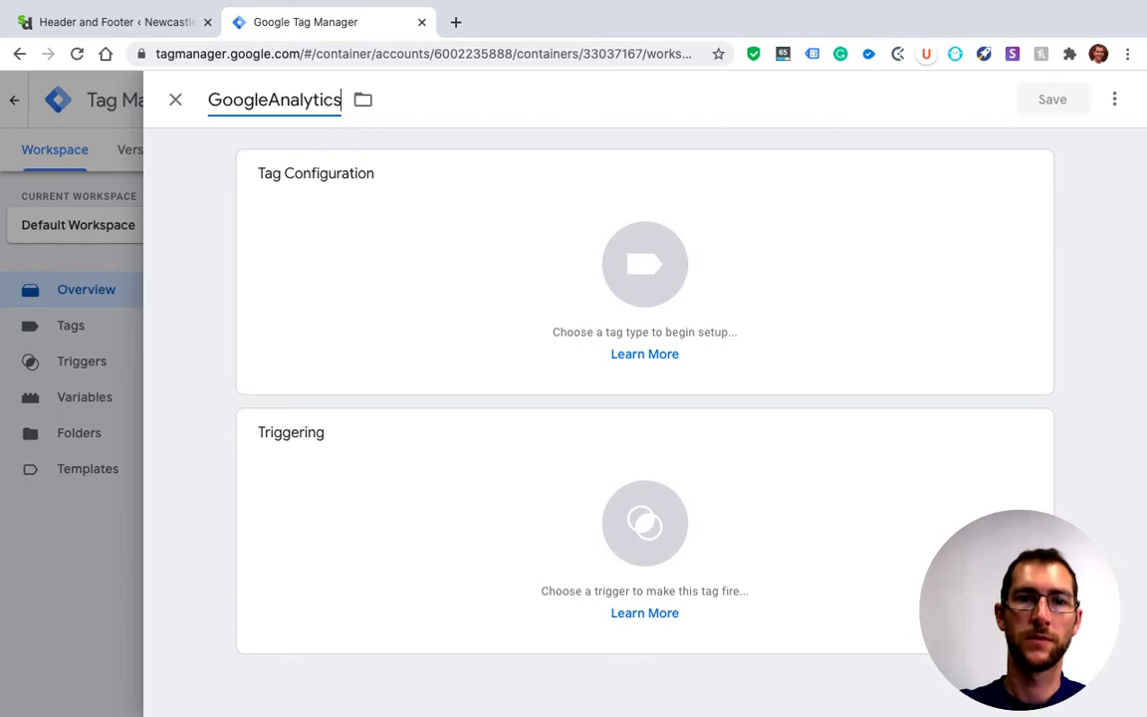
# Set the tag type to Google Analytics: Universal Analytics, keeping Page View as the track type
pyautogui.click(358, 258)
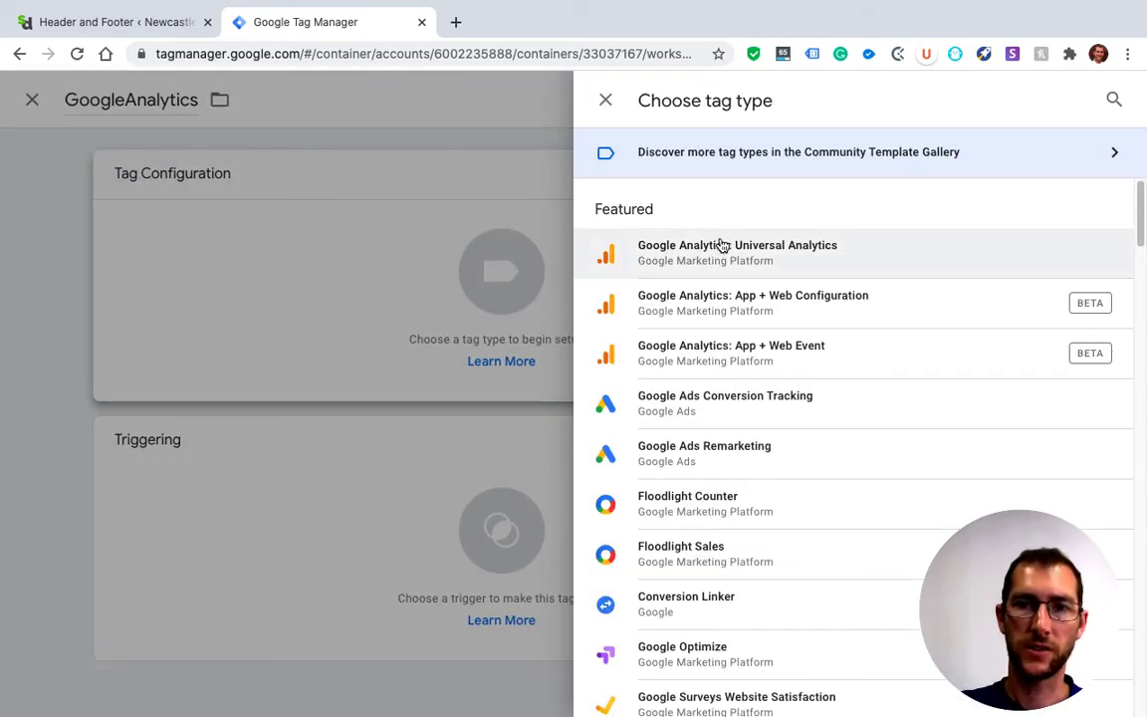
pyautogui.click(781, 248)
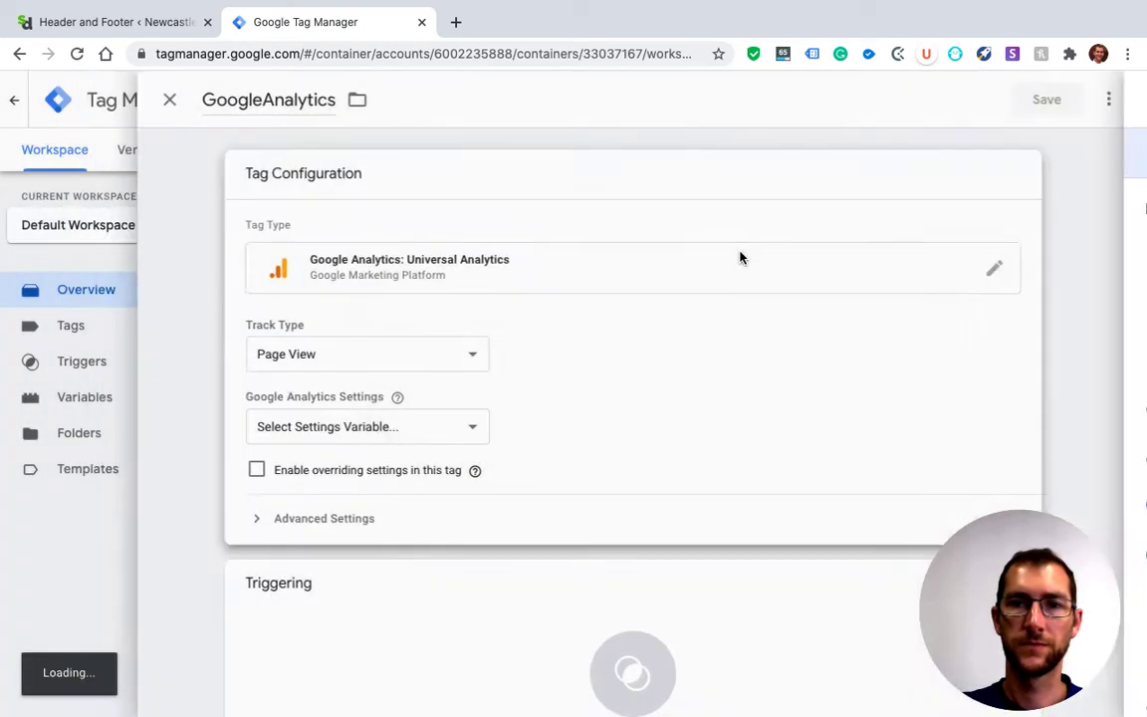
pyautogui.scroll(-2, 566, 419)
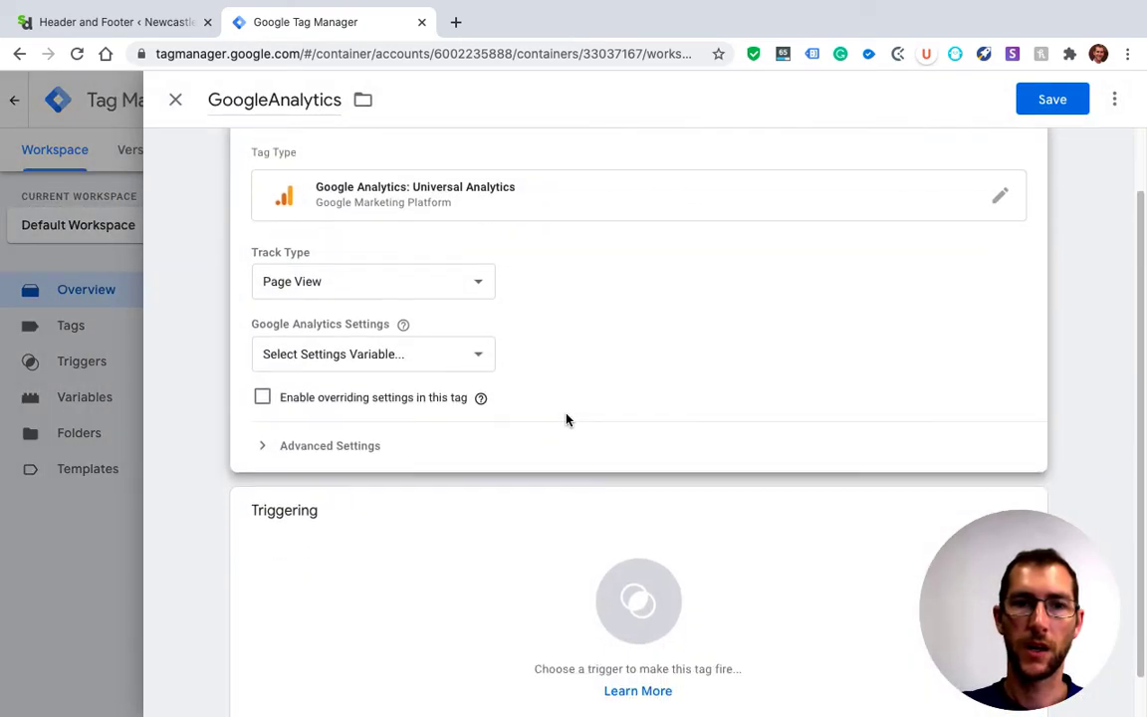
pyautogui.click(479, 286)
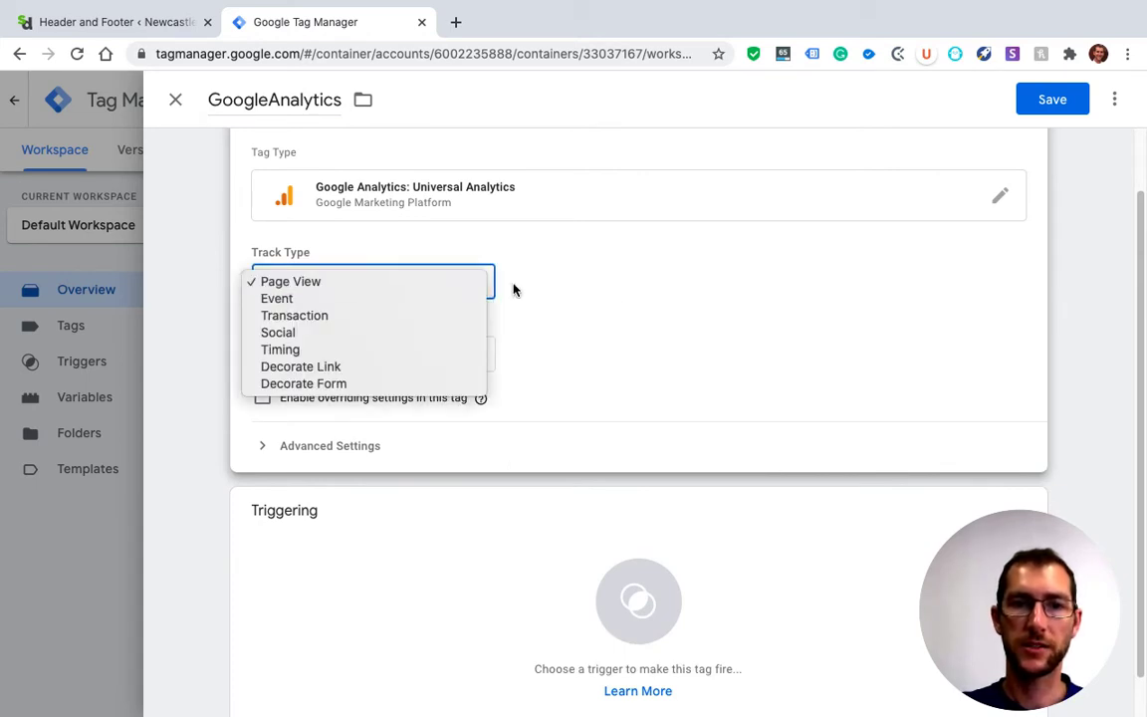
pyautogui.click(559, 291)
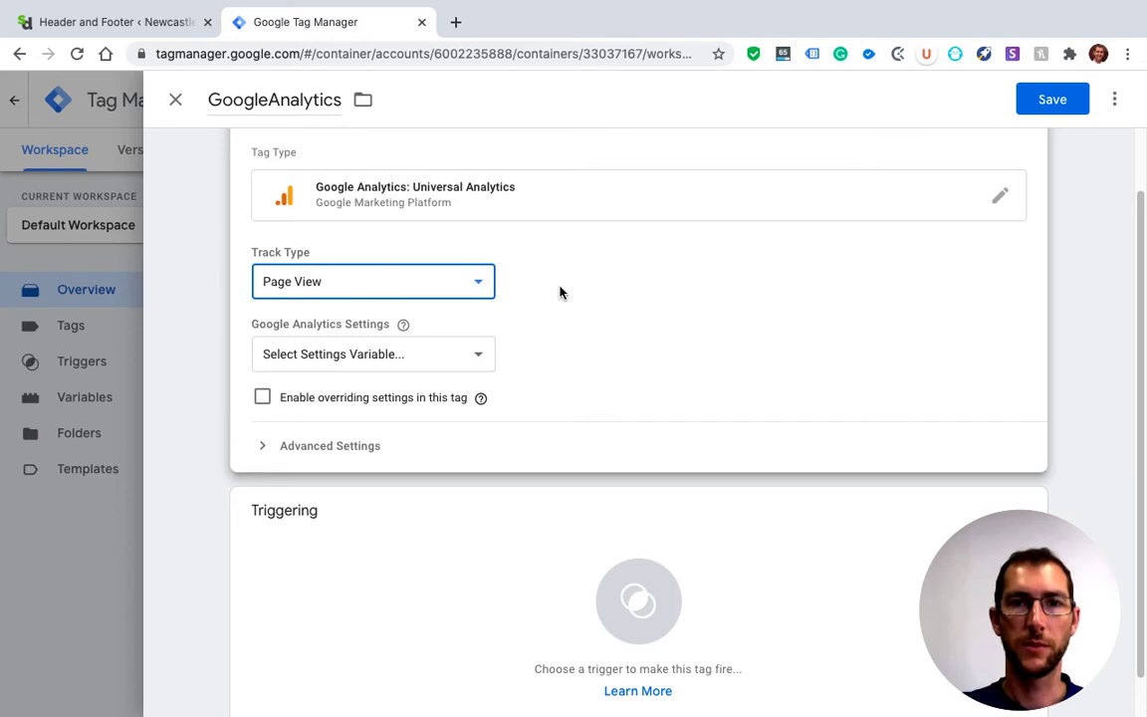
pyautogui.scroll(-1, 559, 291)
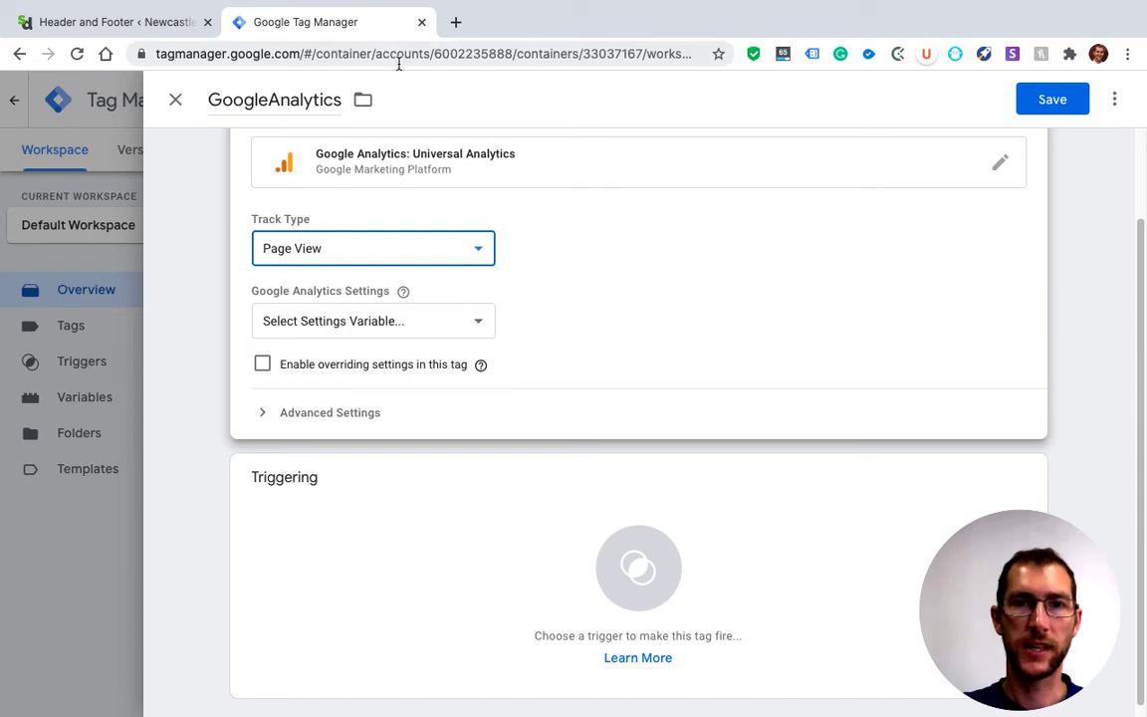
# Search for Google Analytics in a new browser tab and open the StayDigital Analytics home page
pyautogui.click(455, 22)
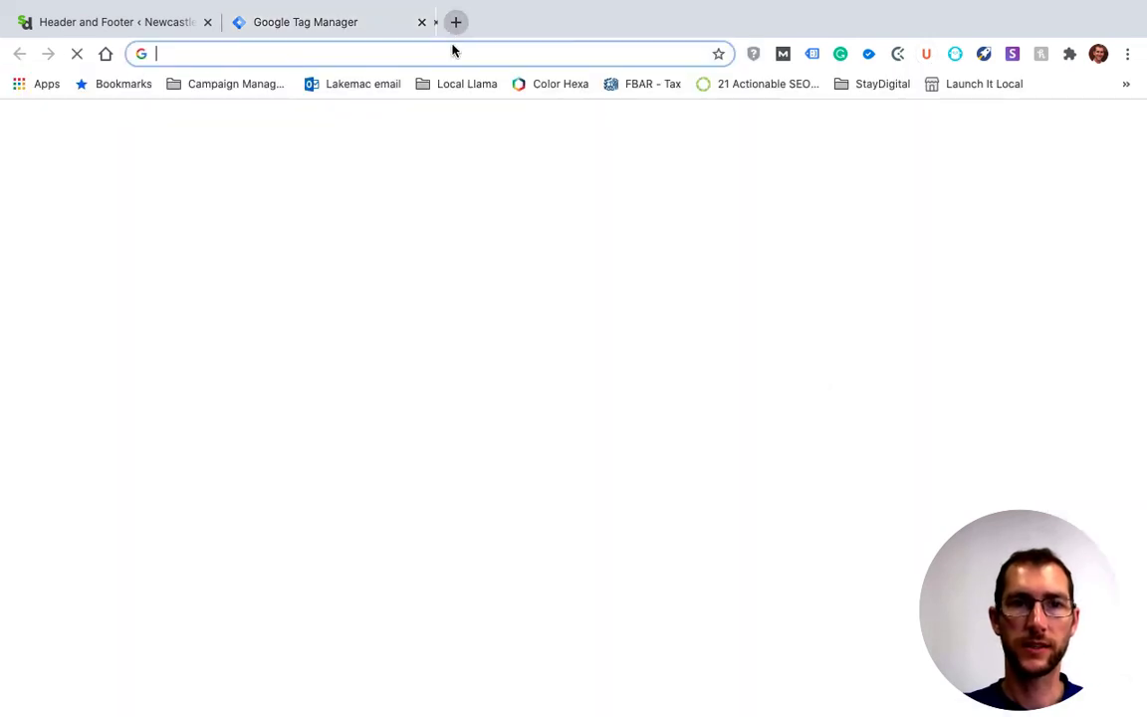
pyautogui.write('google analty')
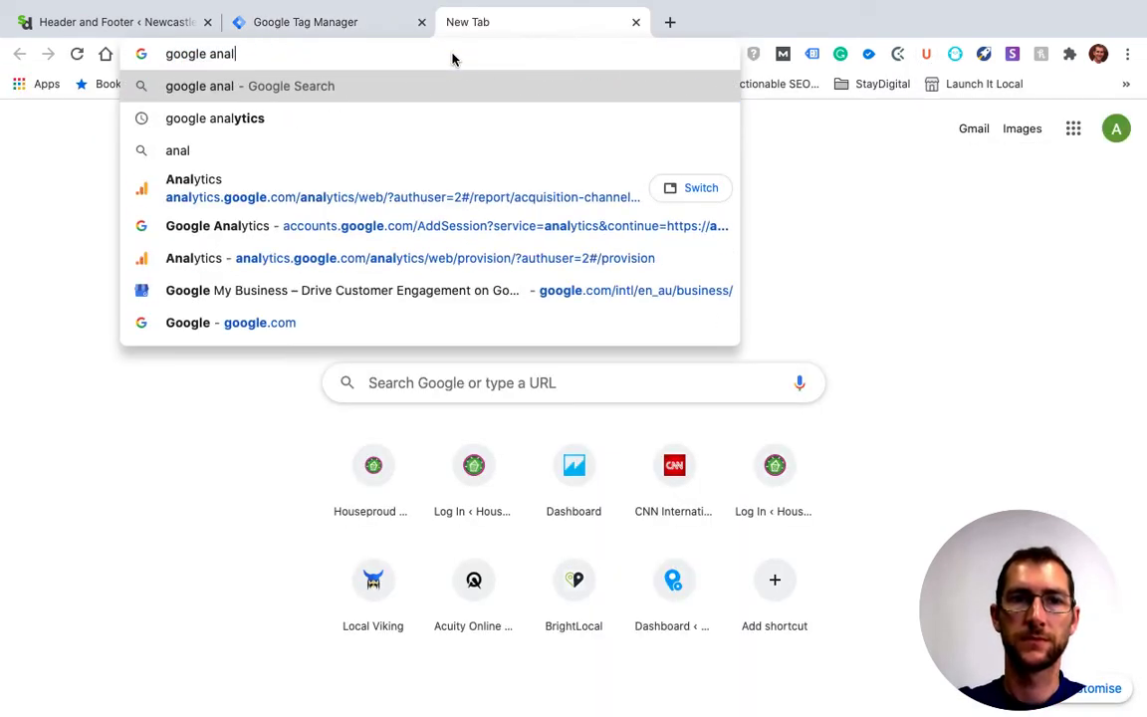
pyautogui.press('BackSpace')
pyautogui.press('BackSpace')
pyautogui.write('y')
pyautogui.press('Return')
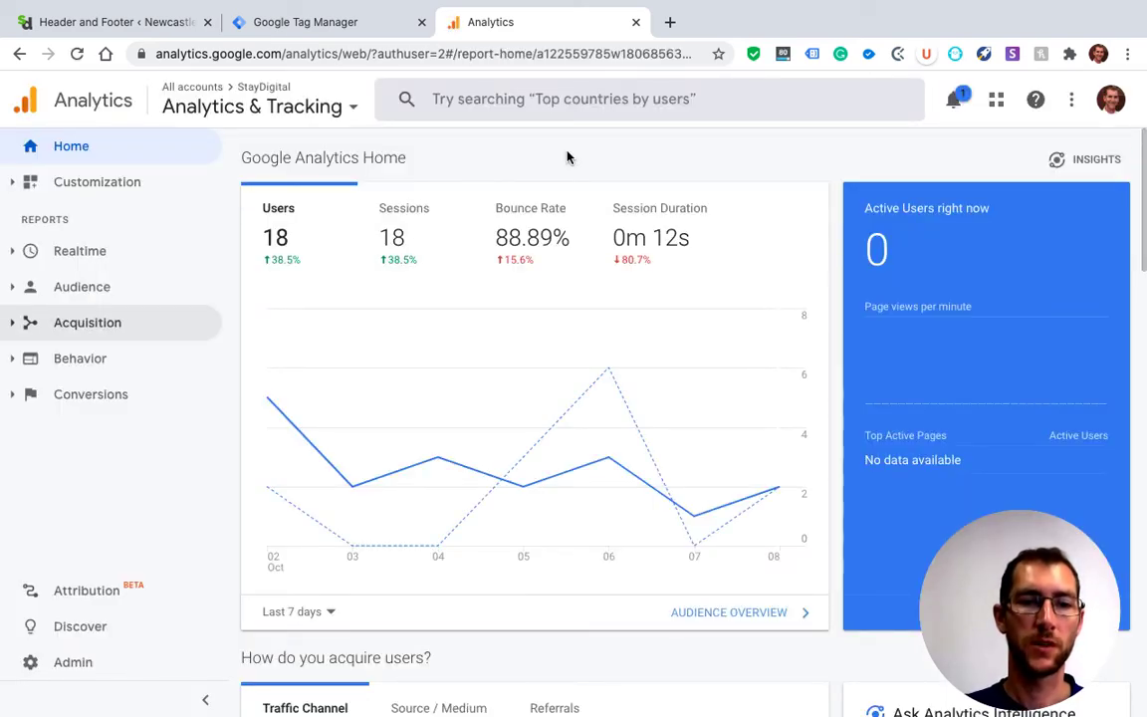
# Open the StayDigital property's Tracking Code page in the Analytics admin settings and copy the Tracking ID
pyautogui.click(80, 665)
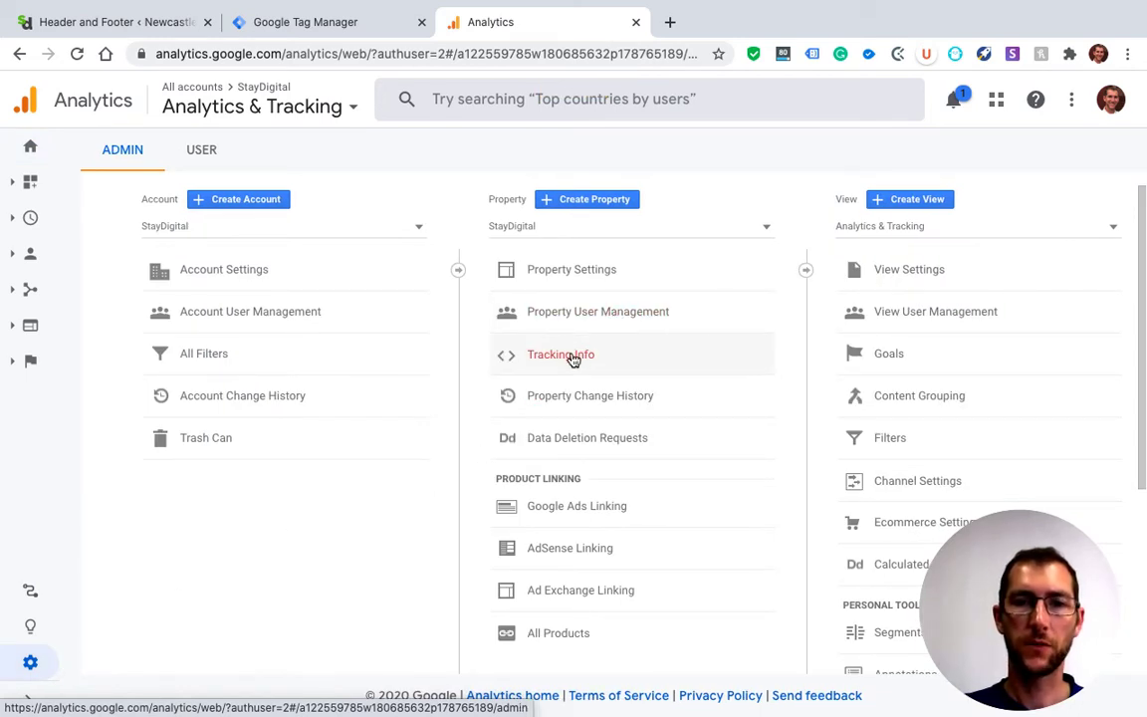
pyautogui.click(574, 360)
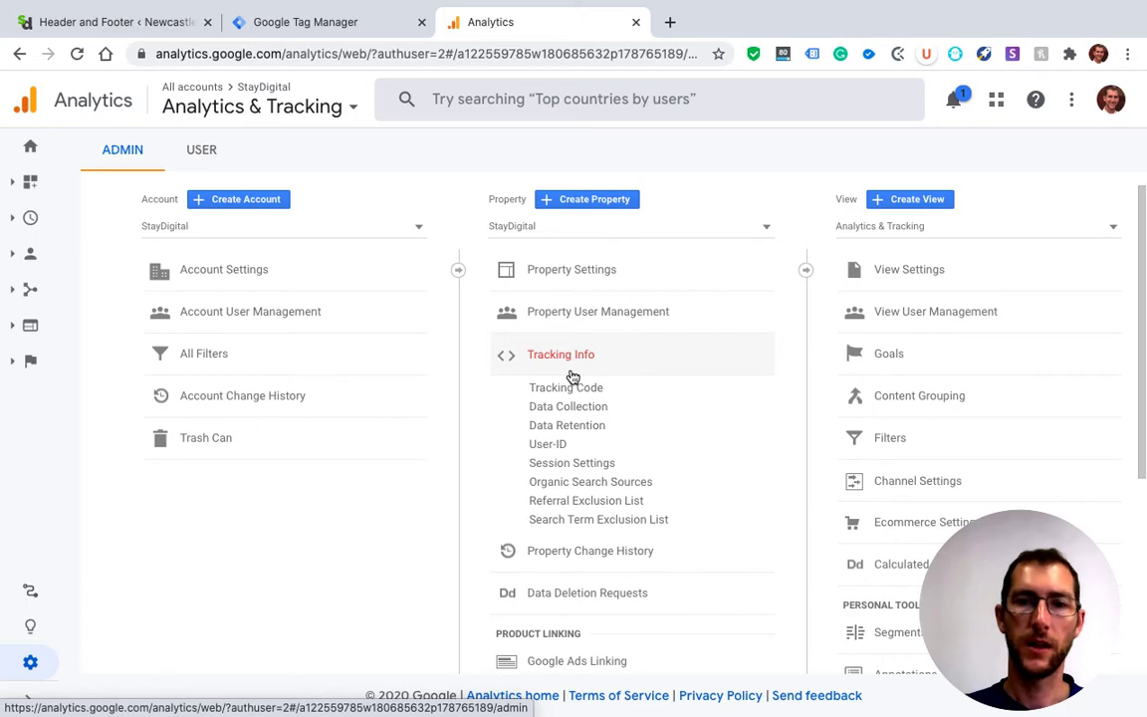
pyautogui.click(568, 389)
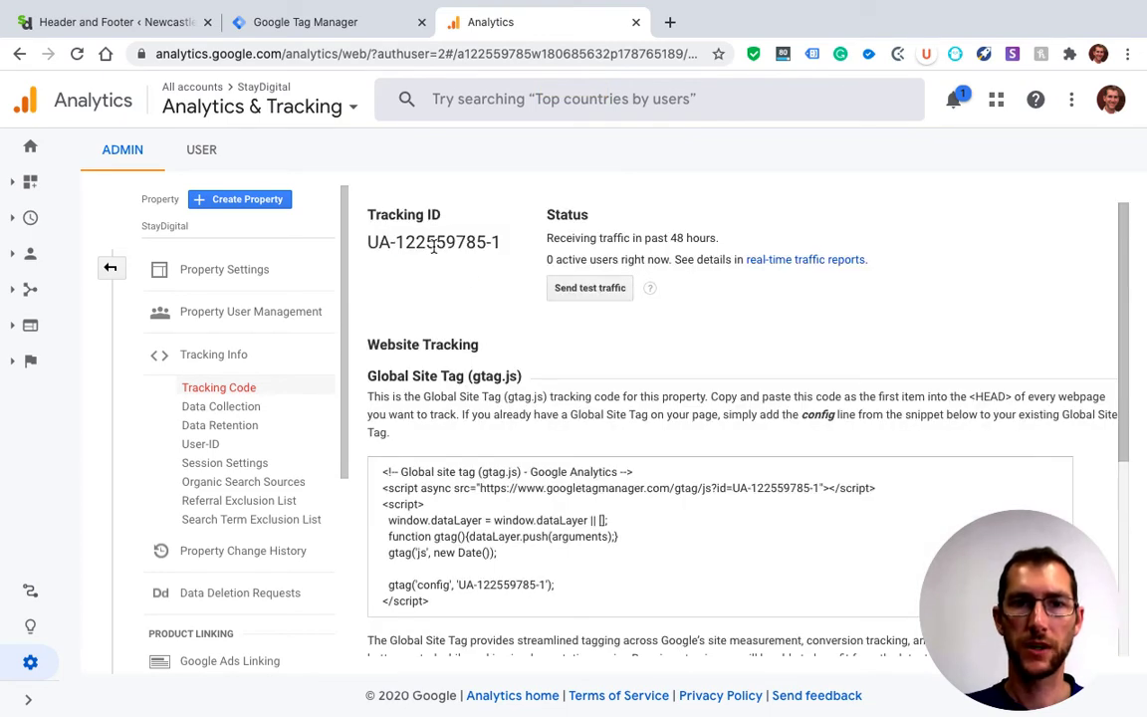
pyautogui.doubleClick(433, 247)
pyautogui.tripleClick(433, 248)
pyautogui.press('super+c')
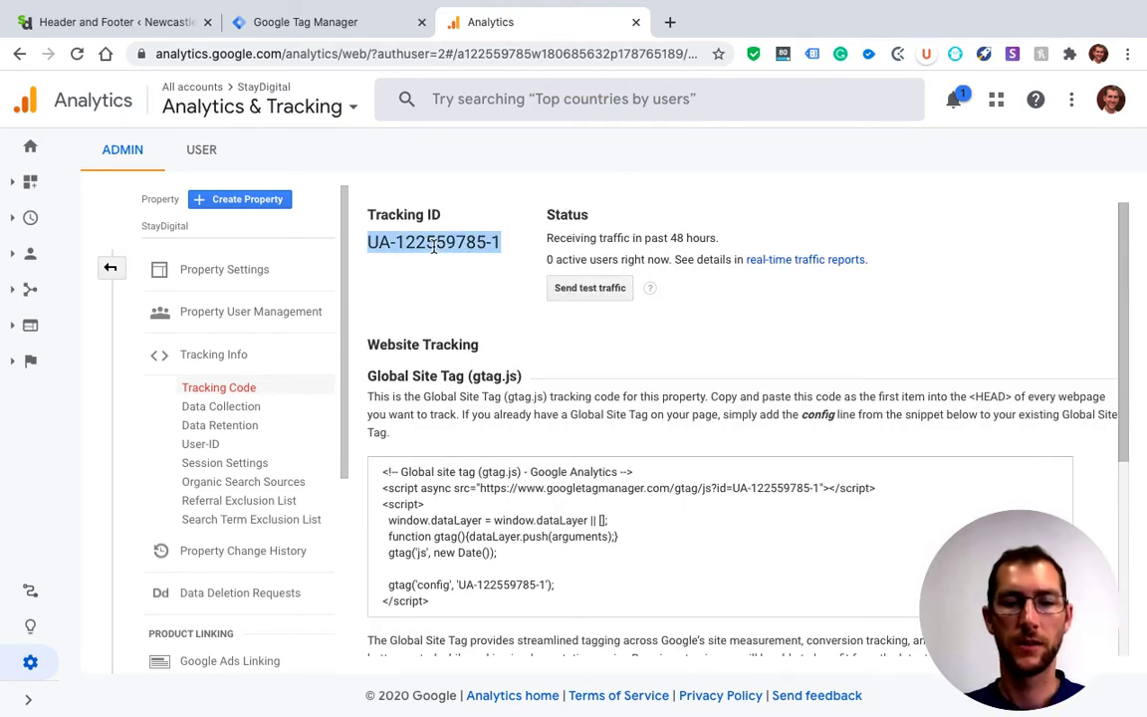
# Back in Tag Manager, create a new Google Analytics Settings variable for the tag and name it gaTrackingID
pyautogui.click(327, 21)
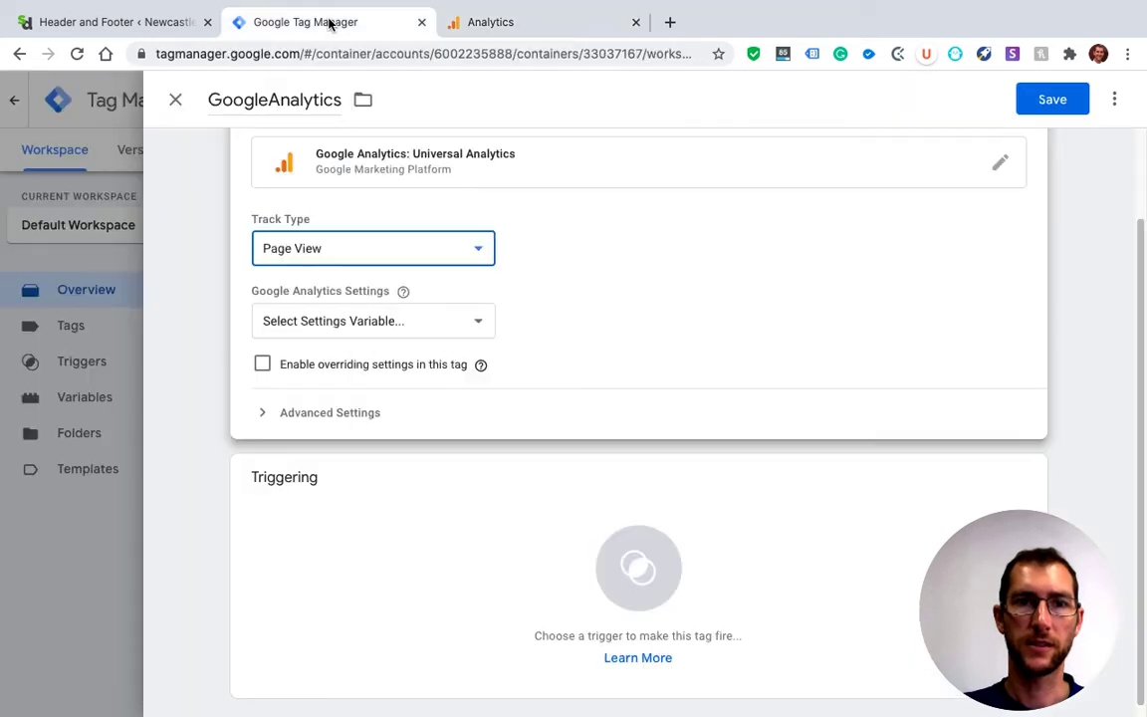
pyautogui.click(365, 328)
pyautogui.click(363, 354)
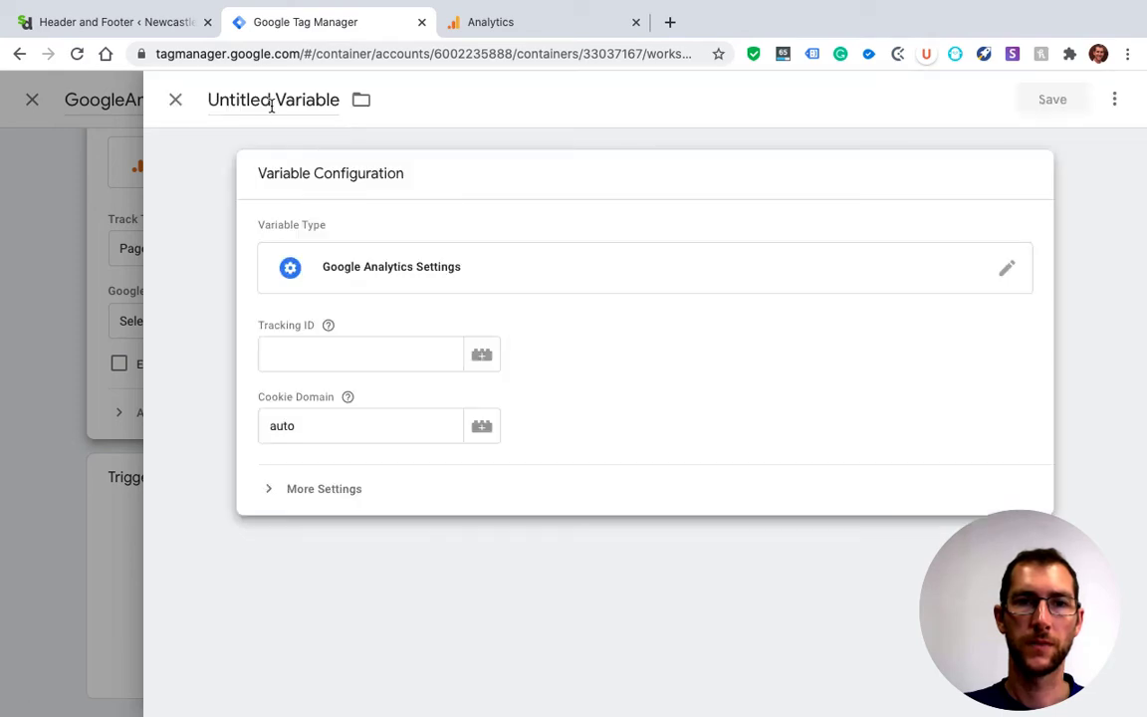
pyautogui.click(270, 104)
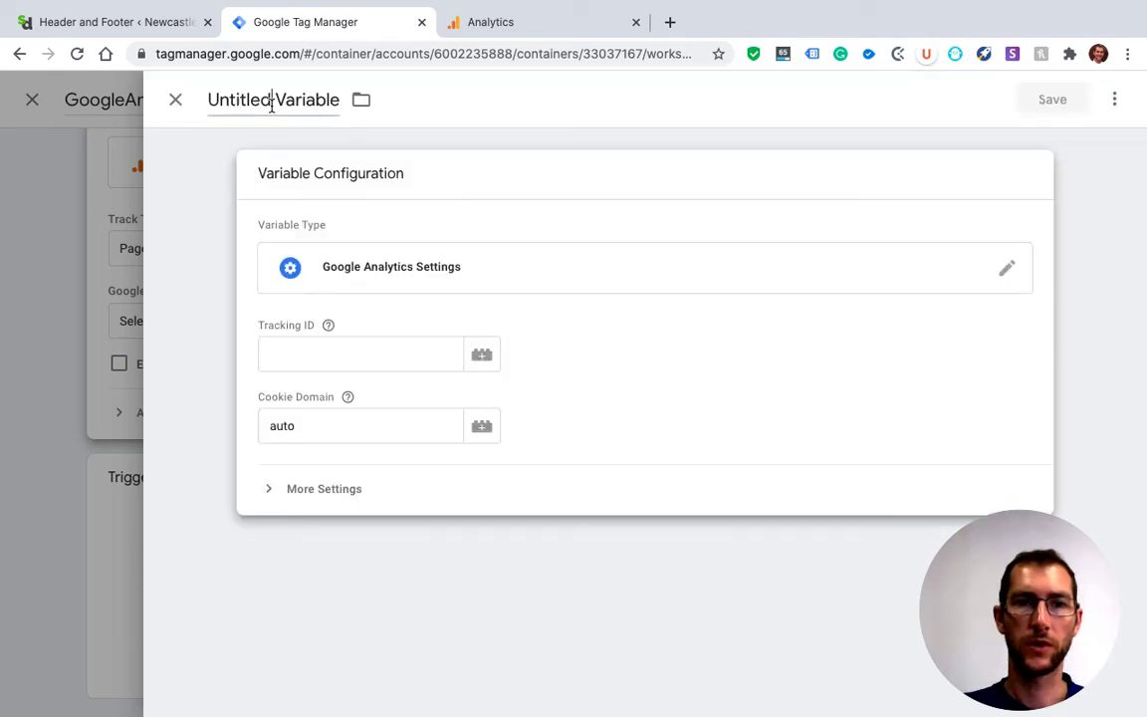
pyautogui.write('gaTra')
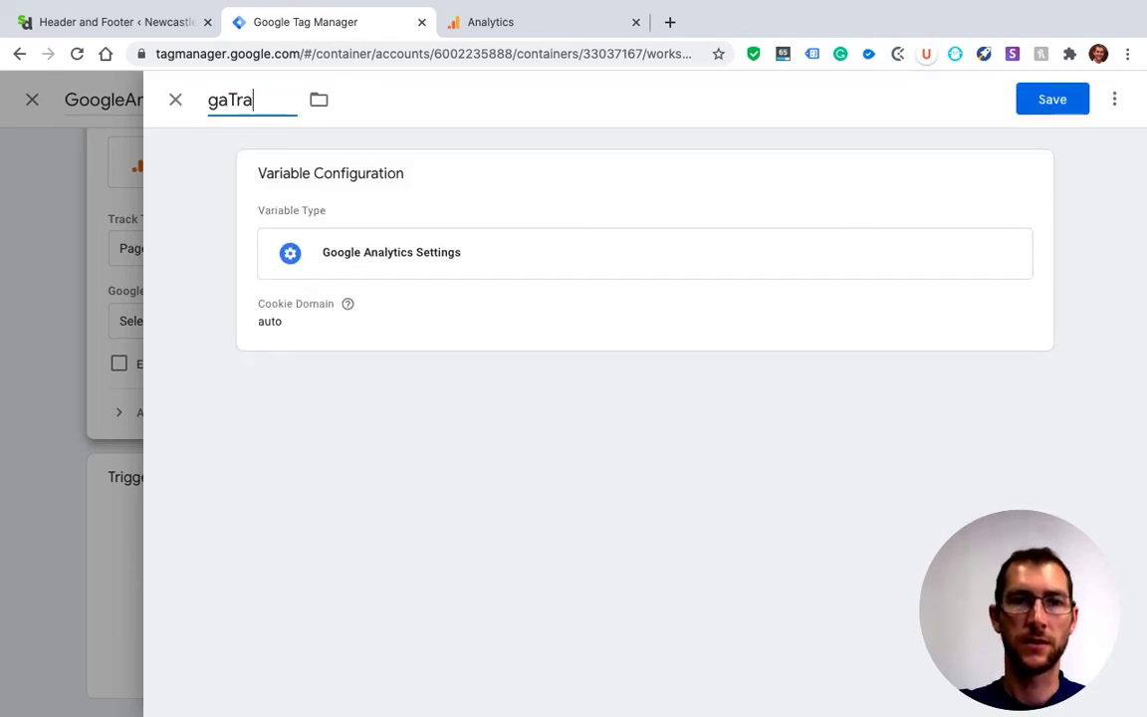
pyautogui.write('ckingID')
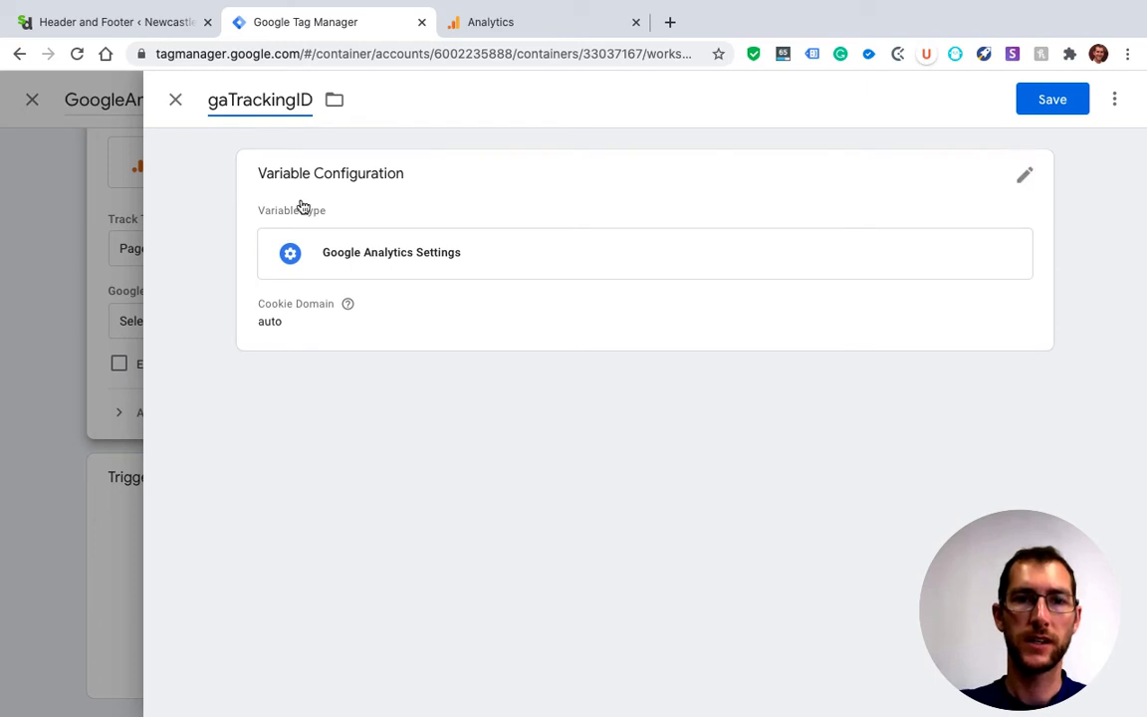
# Paste the copied Tracking ID into the gaTrackingID variable's configuration and save the variable
pyautogui.click(336, 256)
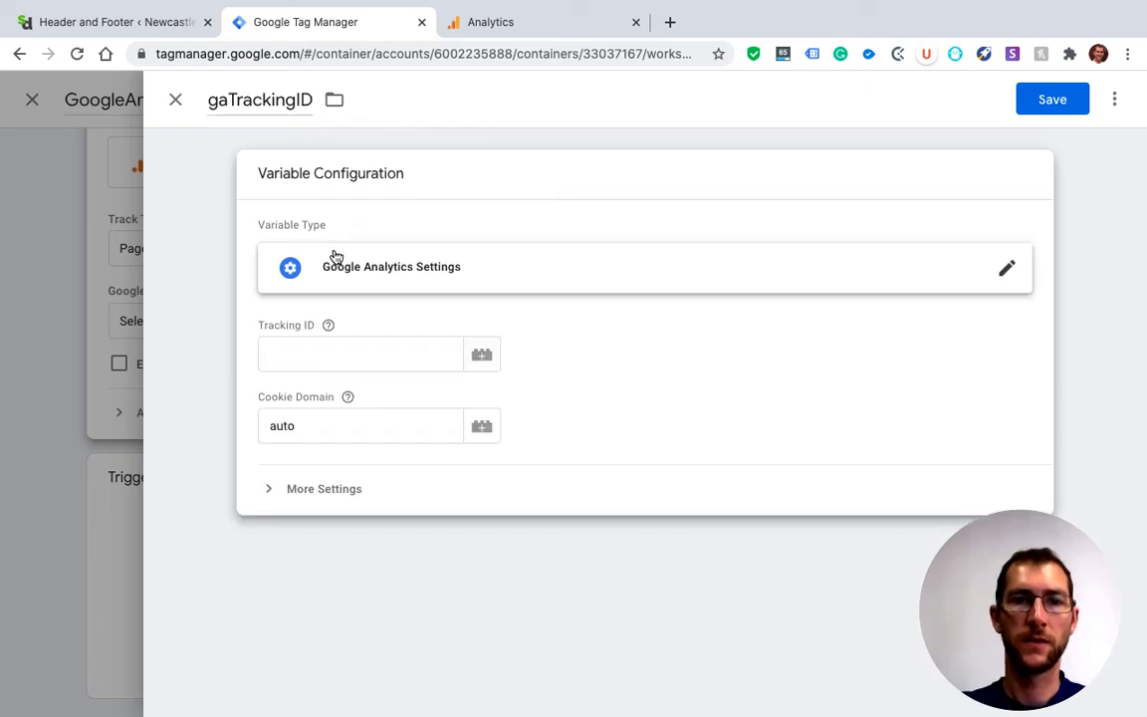
pyautogui.click(334, 351)
pyautogui.press('super+v')
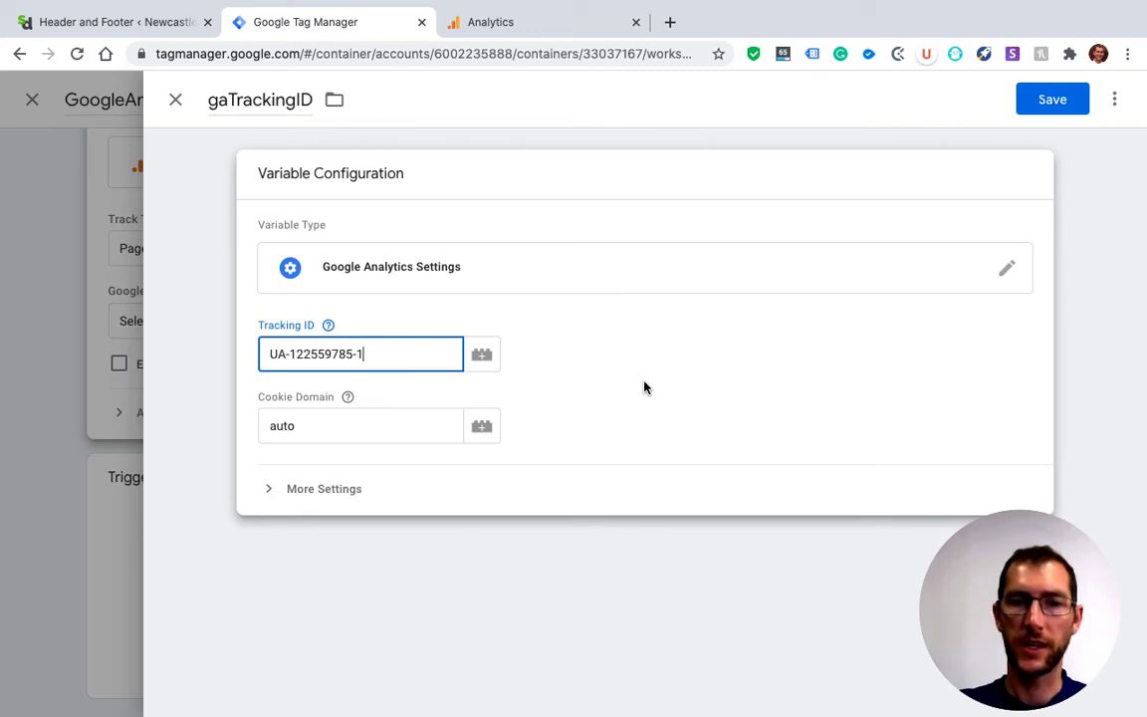
pyautogui.click(1048, 101)
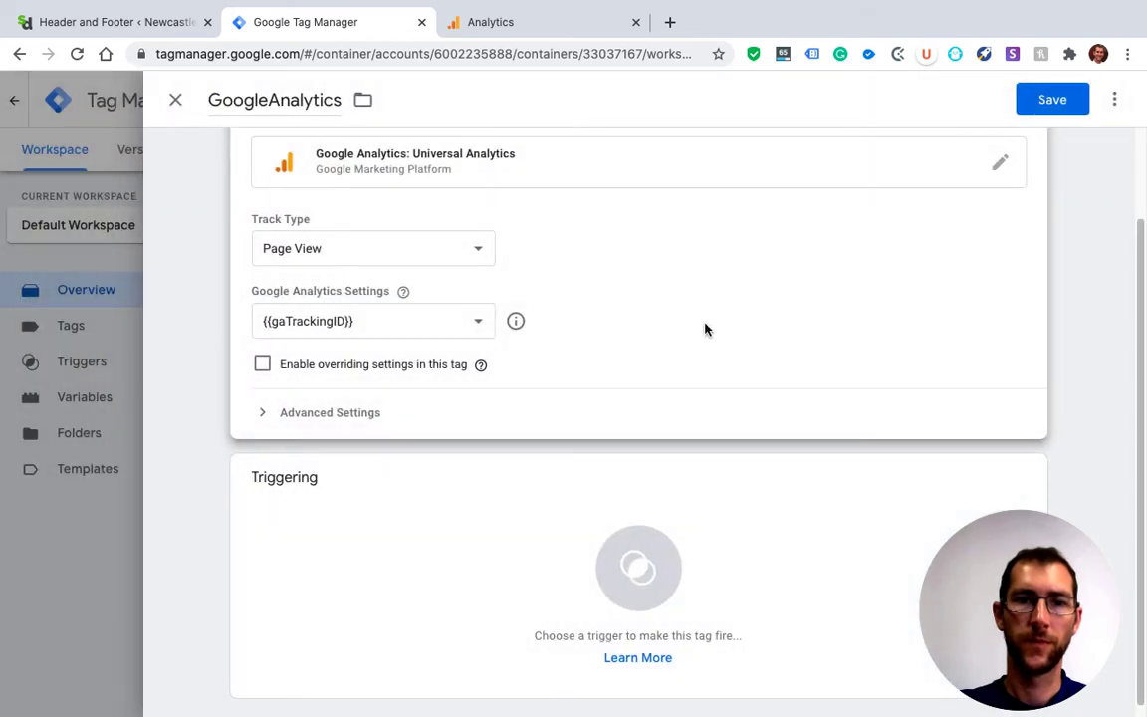
# Add the All Pages page view trigger to the GoogleAnalytics tag
pyautogui.click(493, 524)
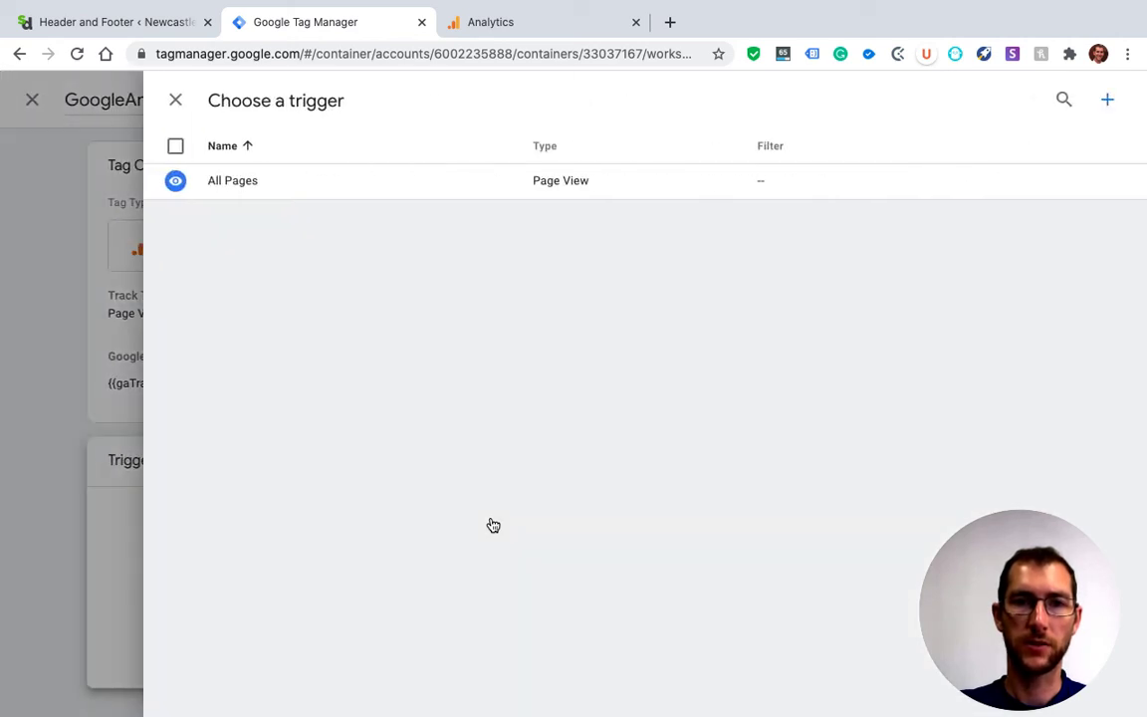
pyautogui.click(242, 184)
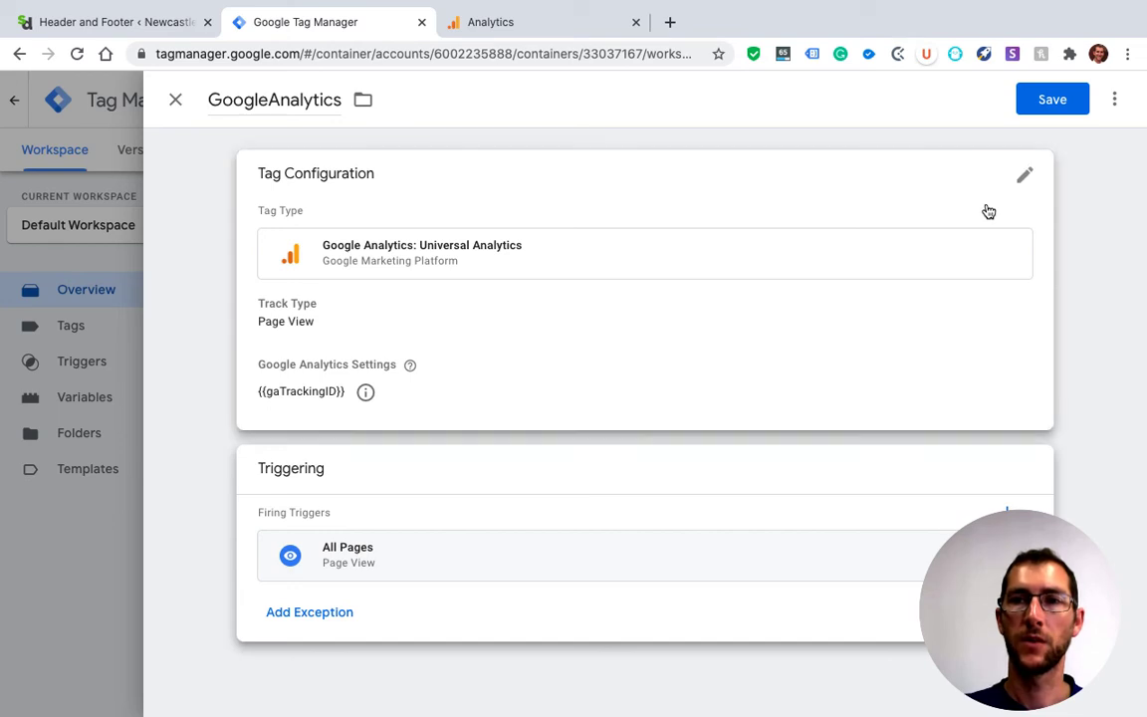
# Save the GoogleAnalytics tag and publish the workspace changes to the Live environment without a version name or description
pyautogui.click(1059, 100)
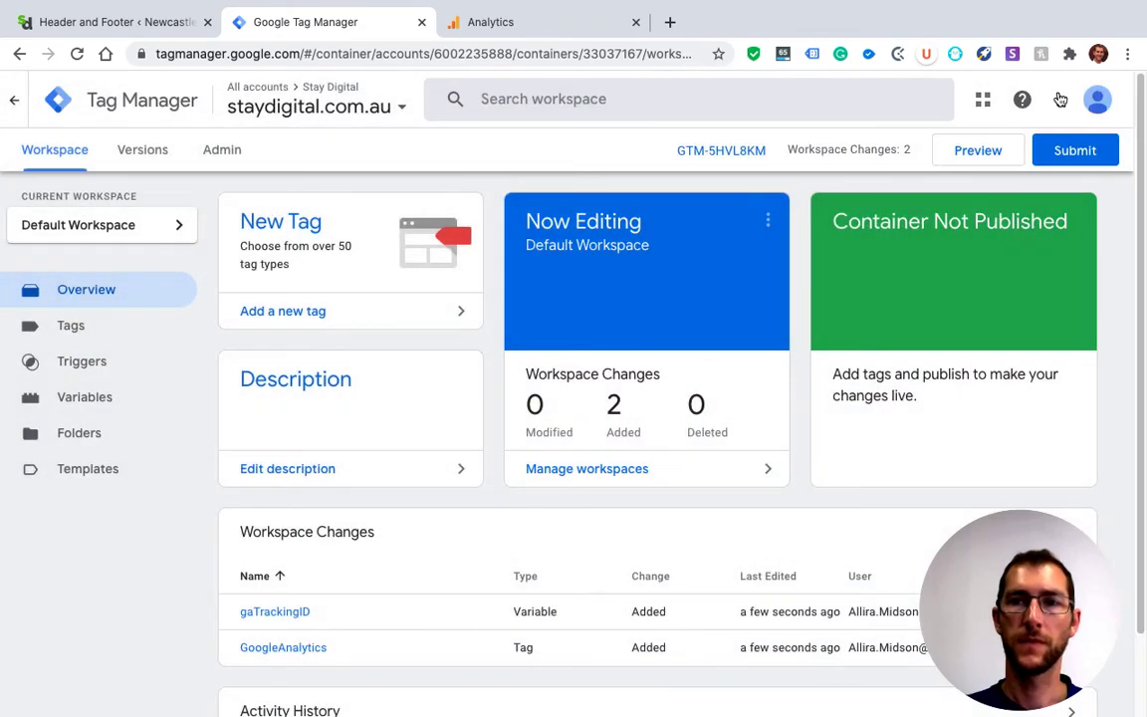
pyautogui.click(1089, 155)
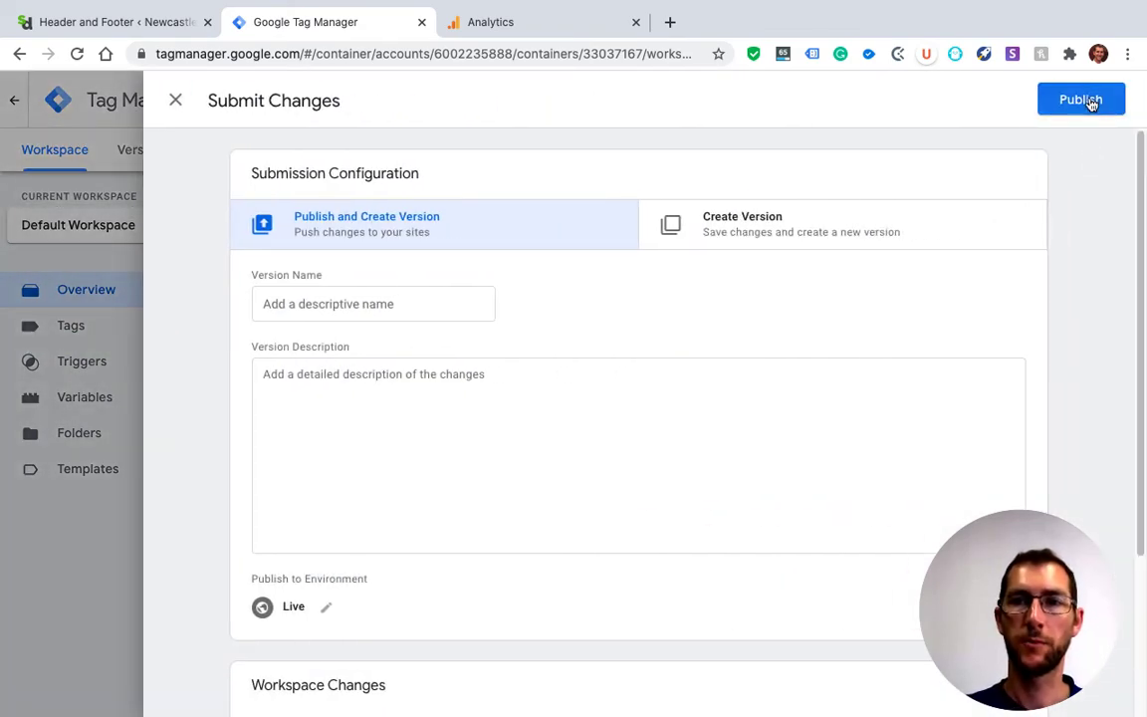
pyautogui.click(1091, 102)
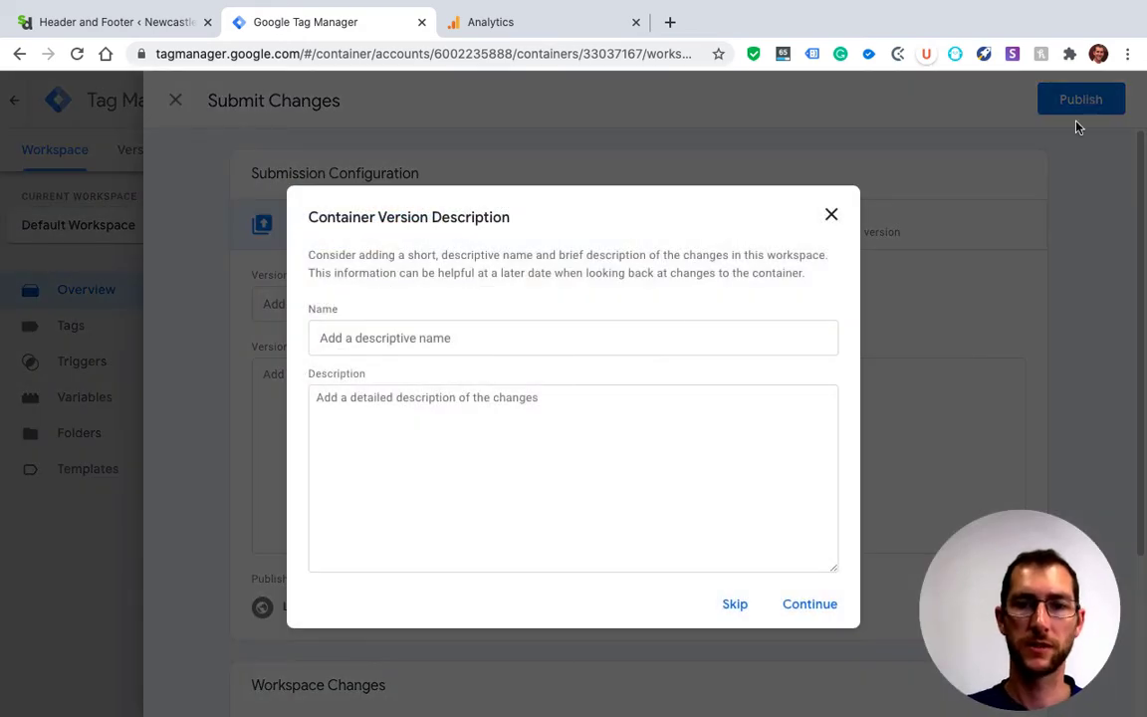
pyautogui.click(822, 610)
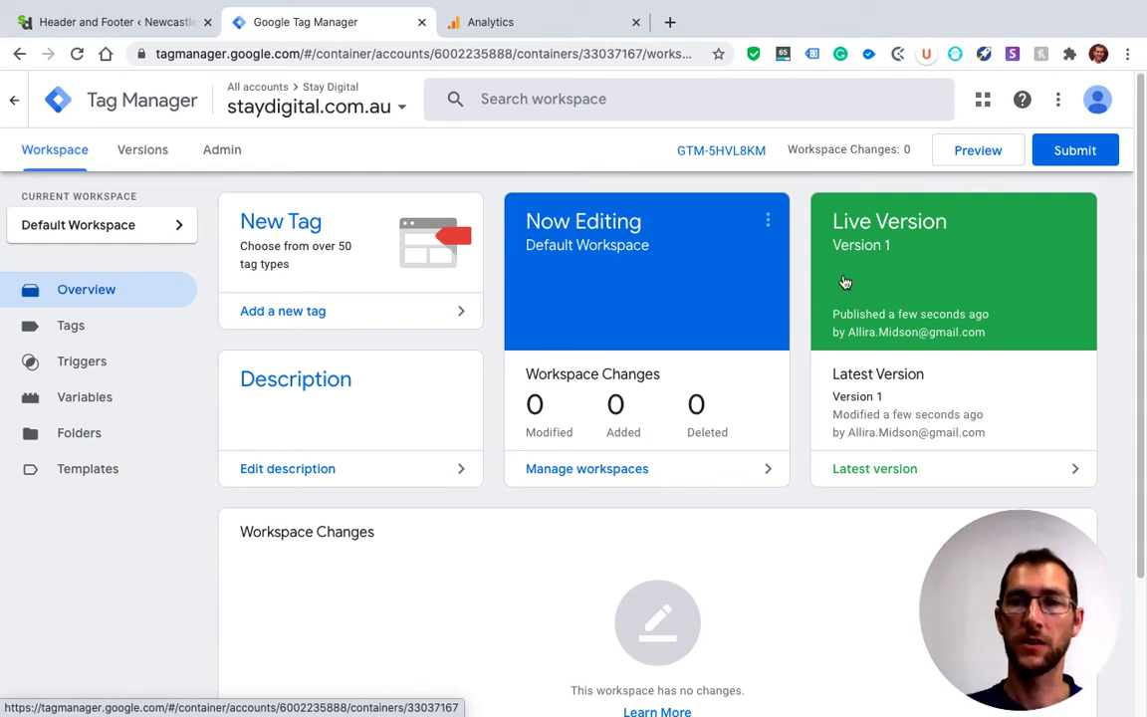
# Enable preview mode for the workspace and check the fired tags on staydigital.com.au's home page and SEO Checklist page in a new browser tab
pyautogui.click(986, 153)
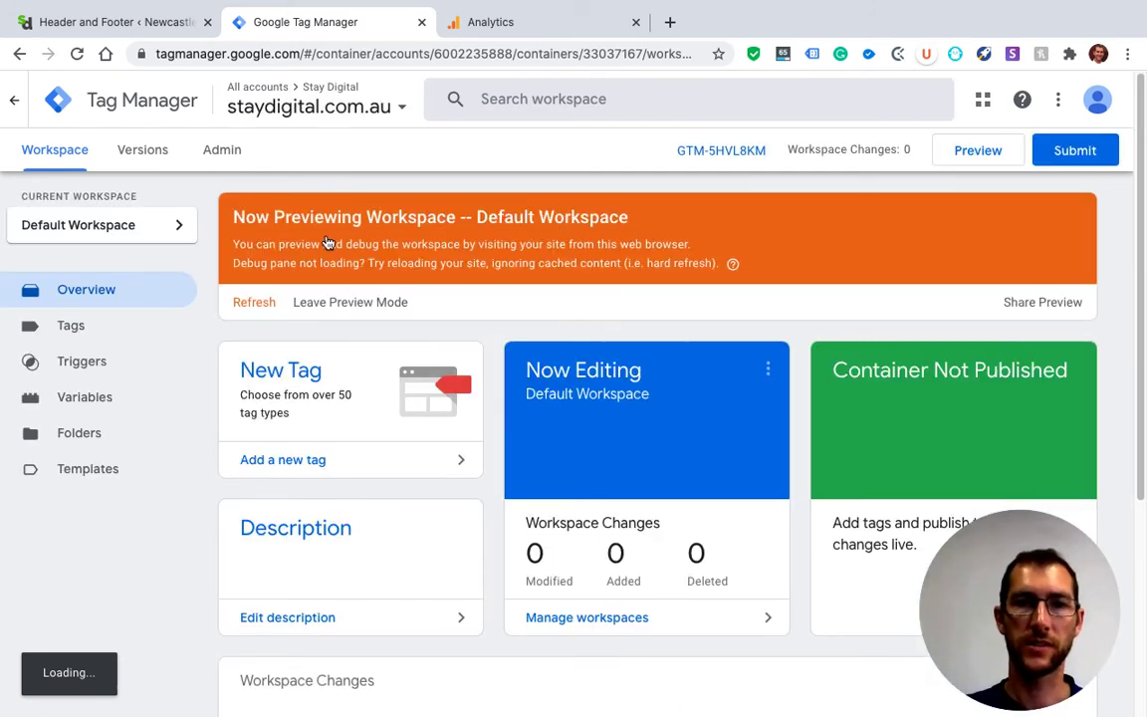
pyautogui.click(670, 21)
pyautogui.click(640, 53)
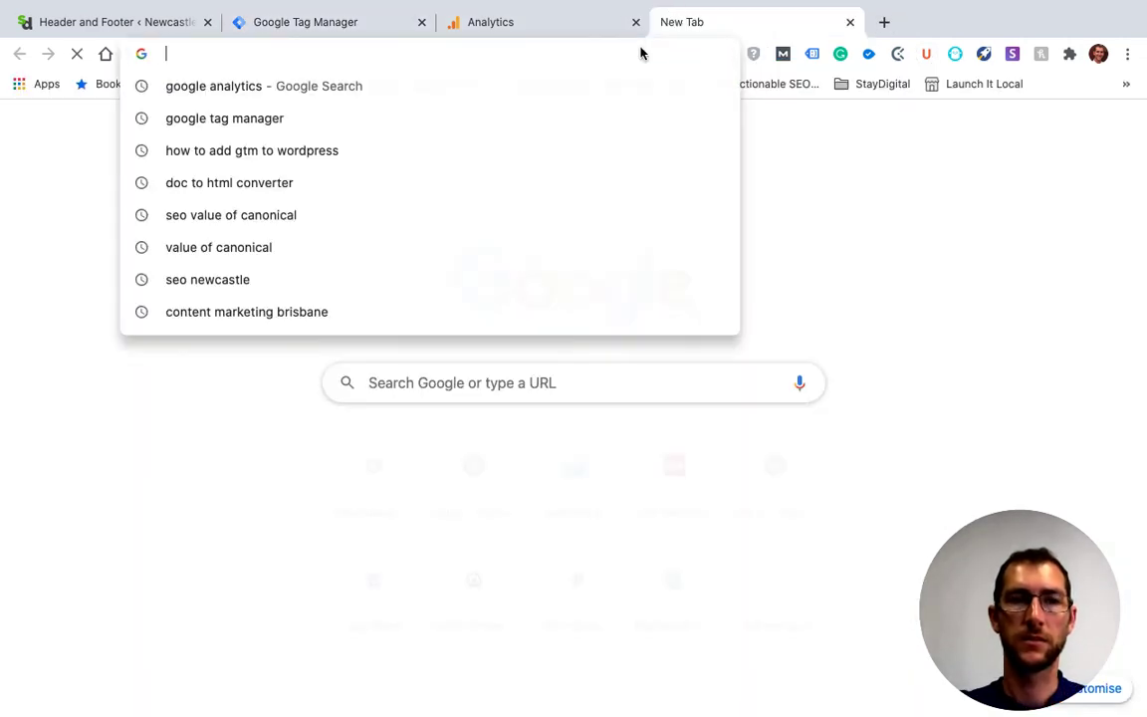
pyautogui.write('staydigital.com.au')
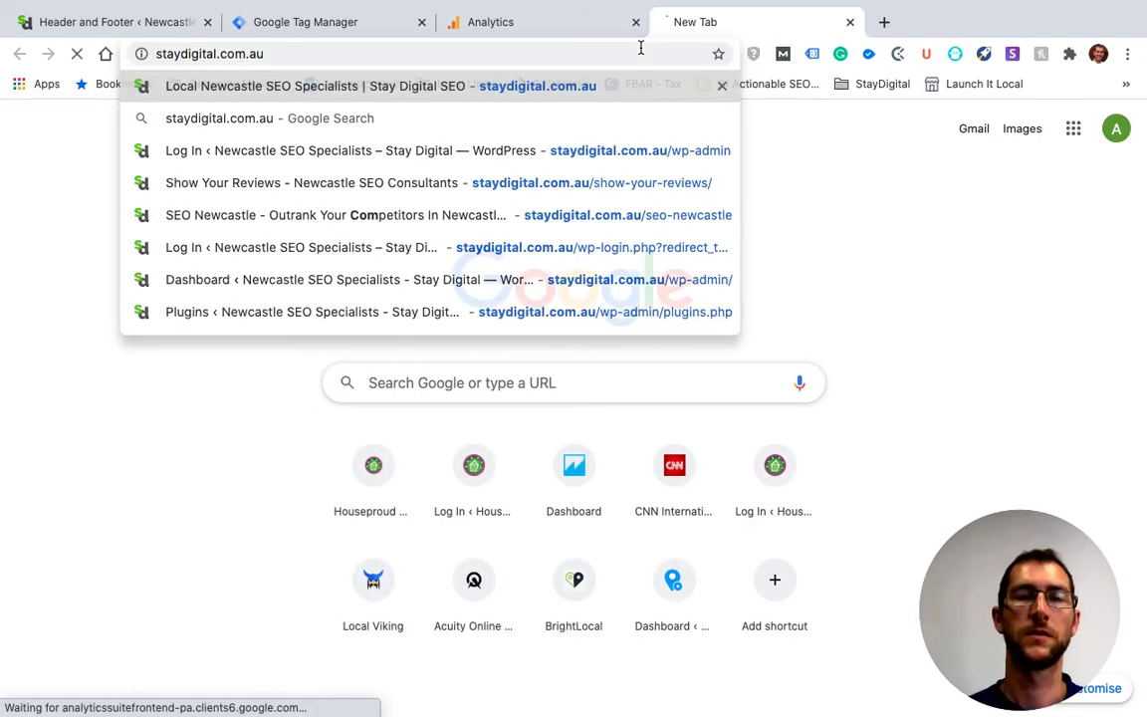
pyautogui.press('Return')
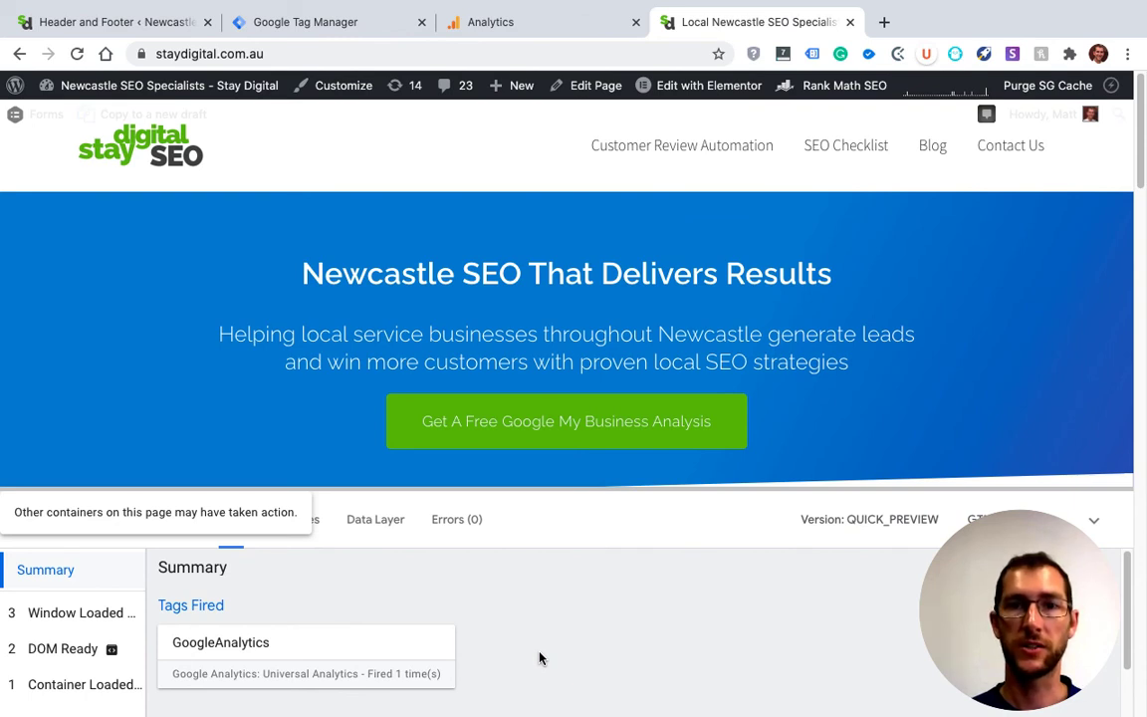
pyautogui.click(854, 149)
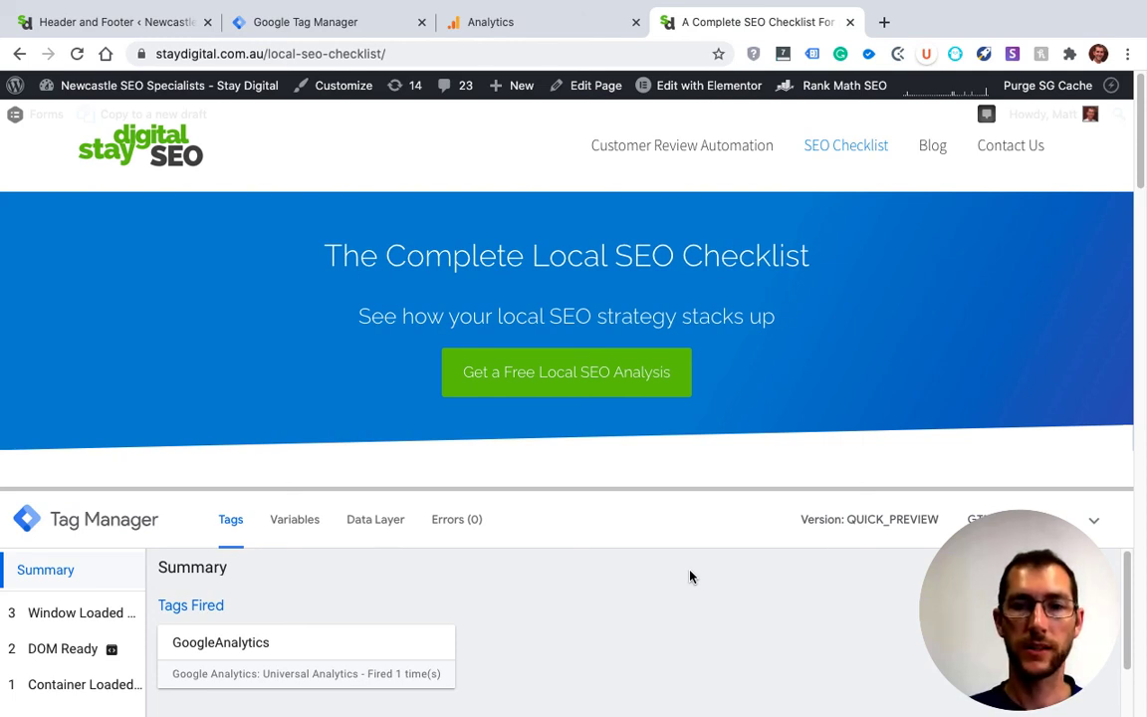
# Return to Tag Manager and leave preview mode for the Default Workspace
pyautogui.click(329, 34)
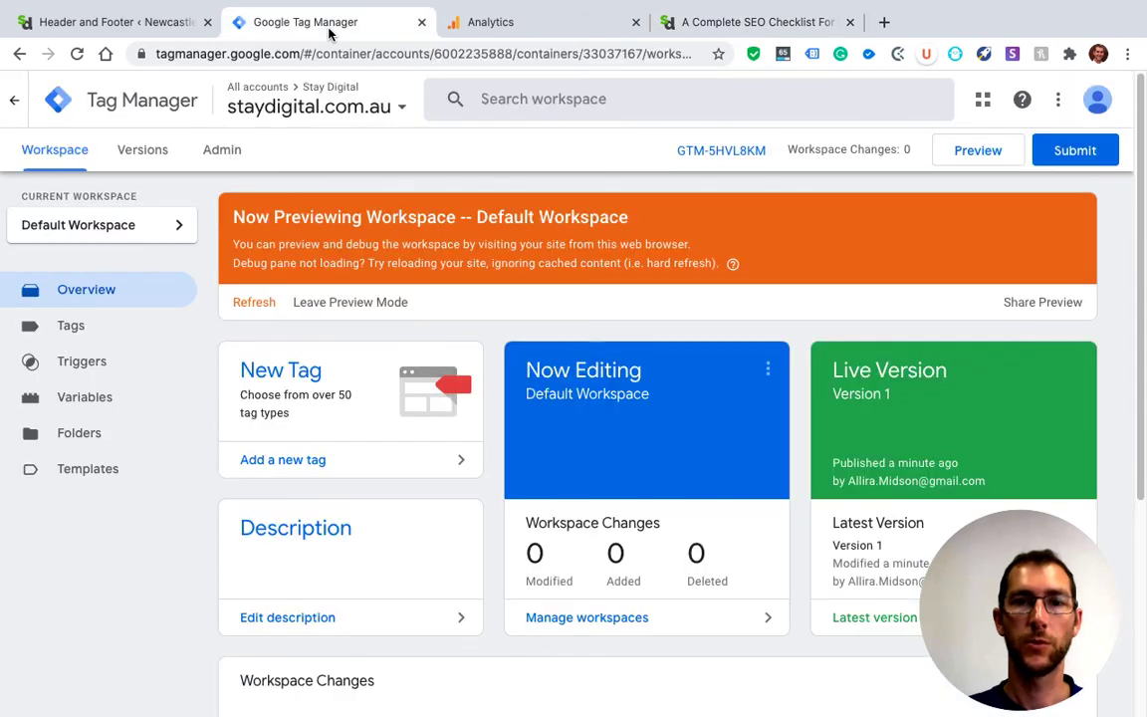
pyautogui.click(378, 302)
pyautogui.click(697, 286)
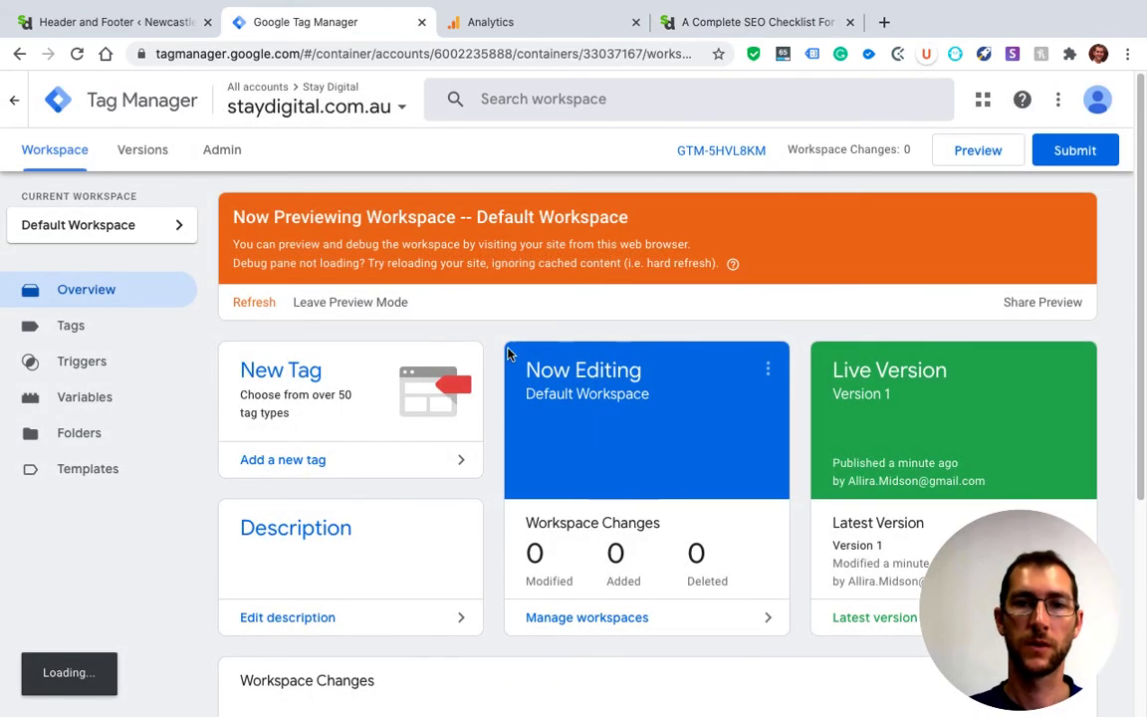